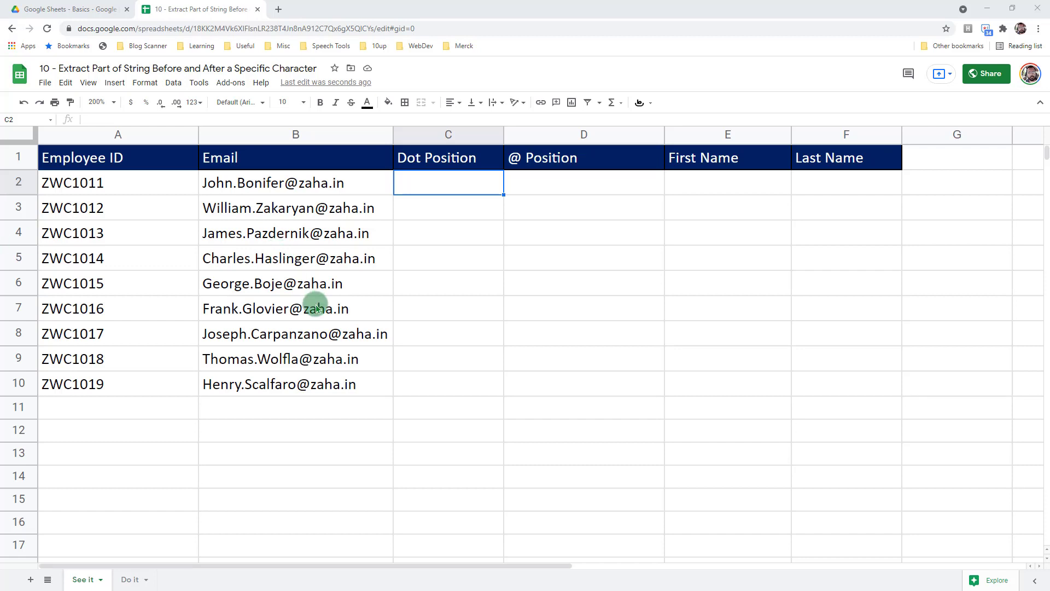
- Look at the Do it sheet, then return to the See it sheet
mouse_move(316, 308)
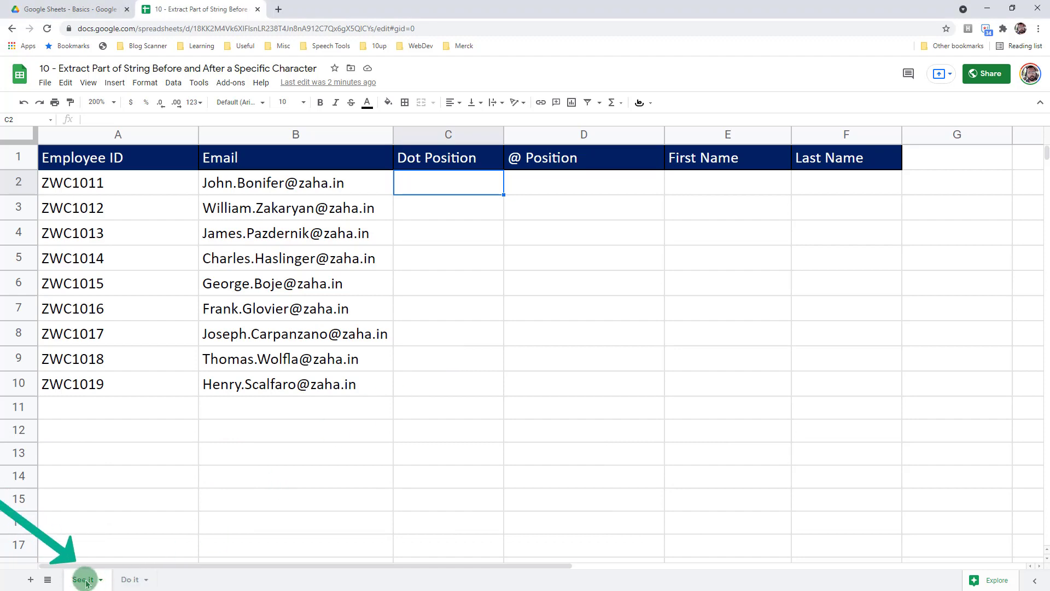
left_click(129, 580)
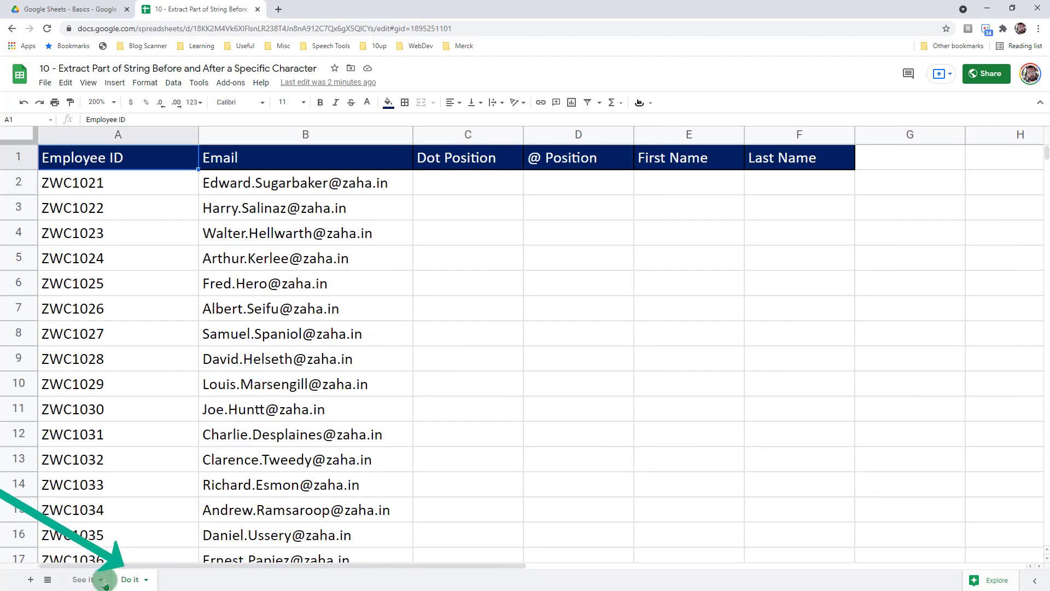
left_click(83, 579)
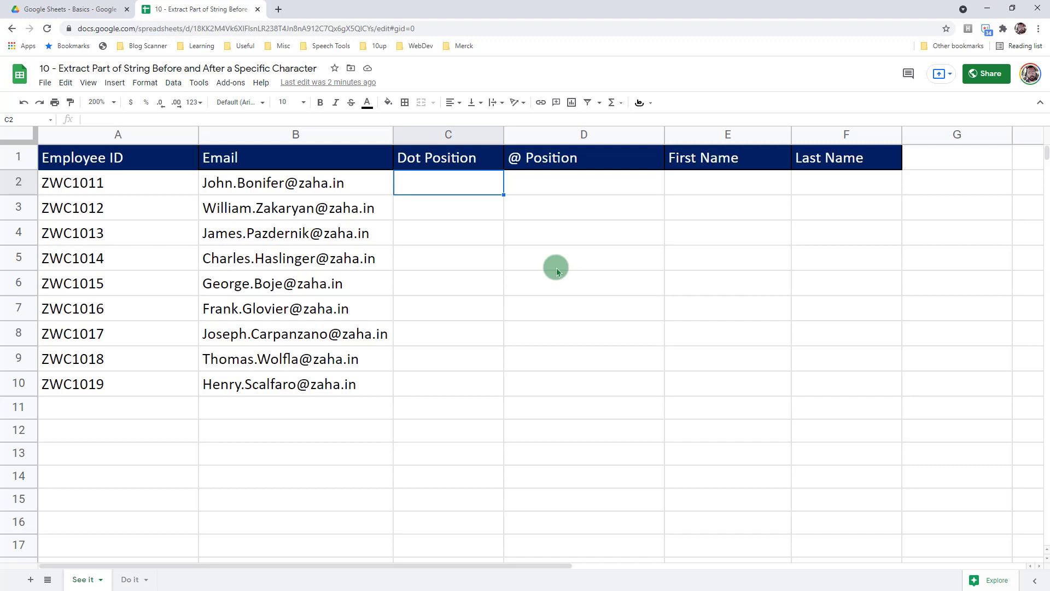
- Begin a first-name formula =LEFT(B2, in cell E2
left_click(716, 190)
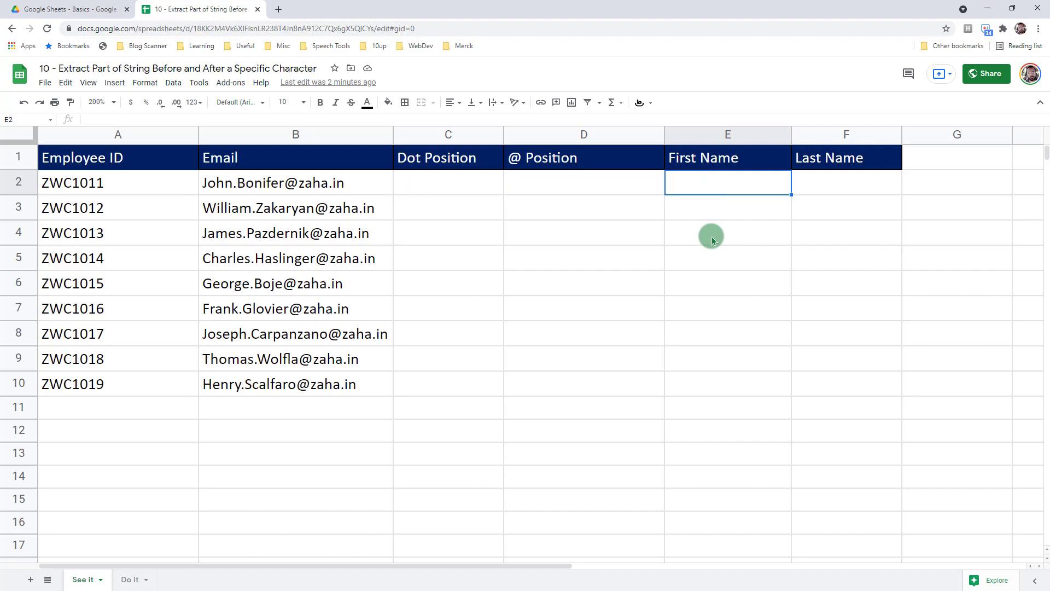
type("=")
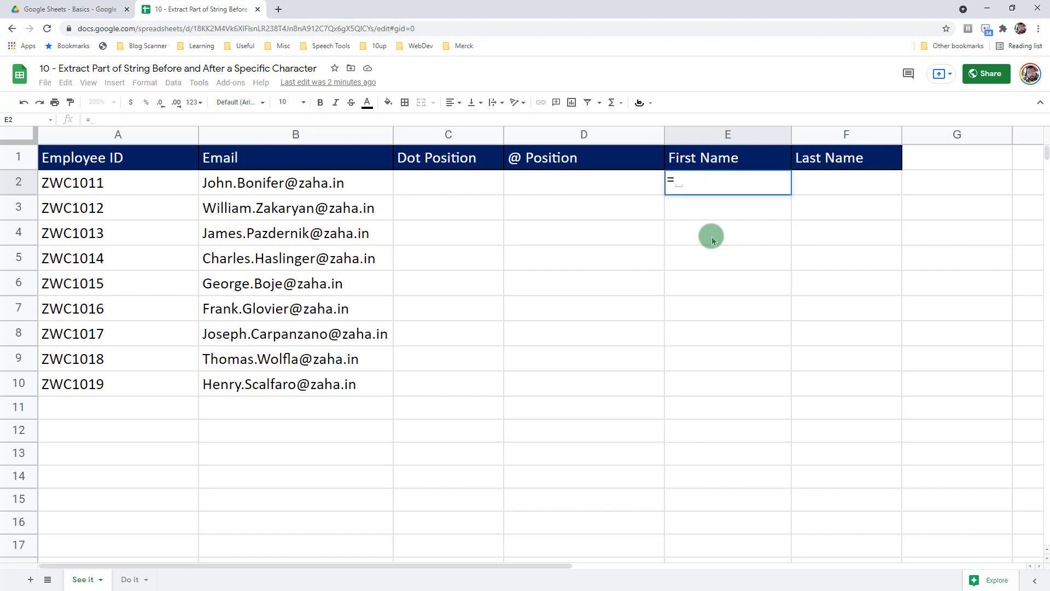
type("lef")
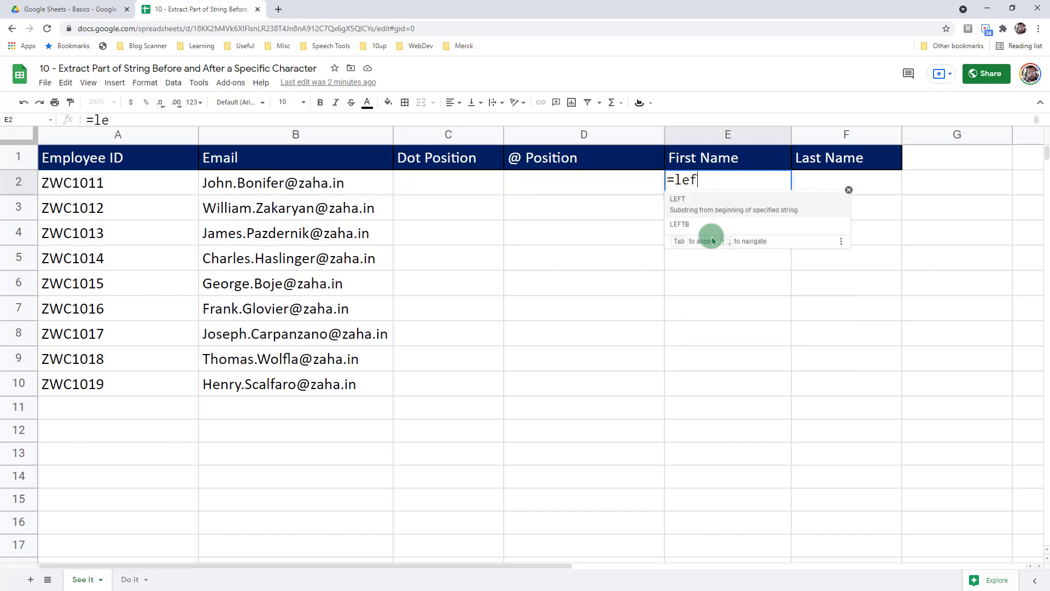
type("t")
left_click(709, 204)
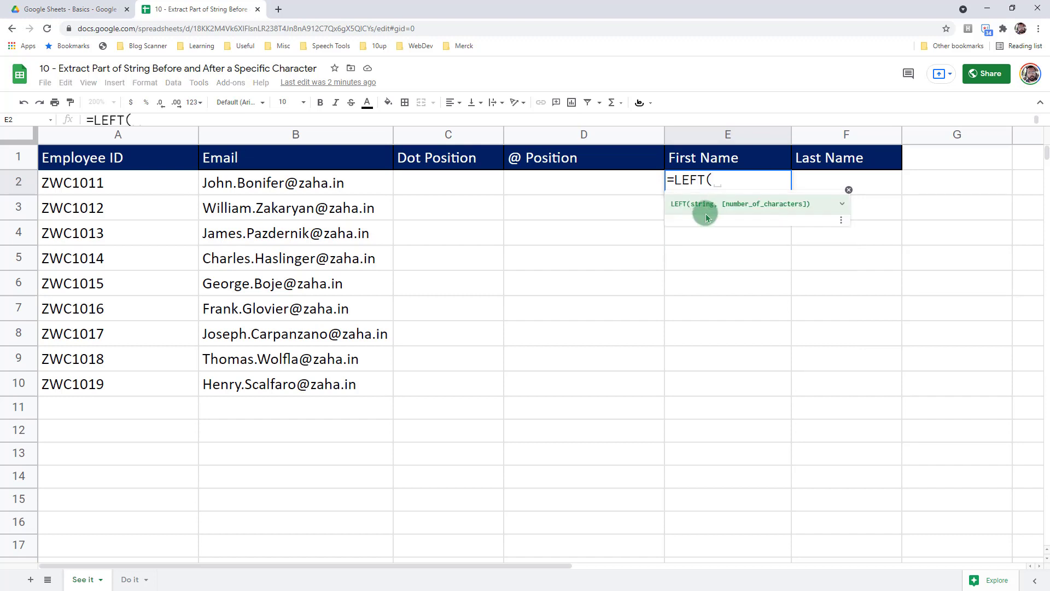
left_click(383, 183)
type(",")
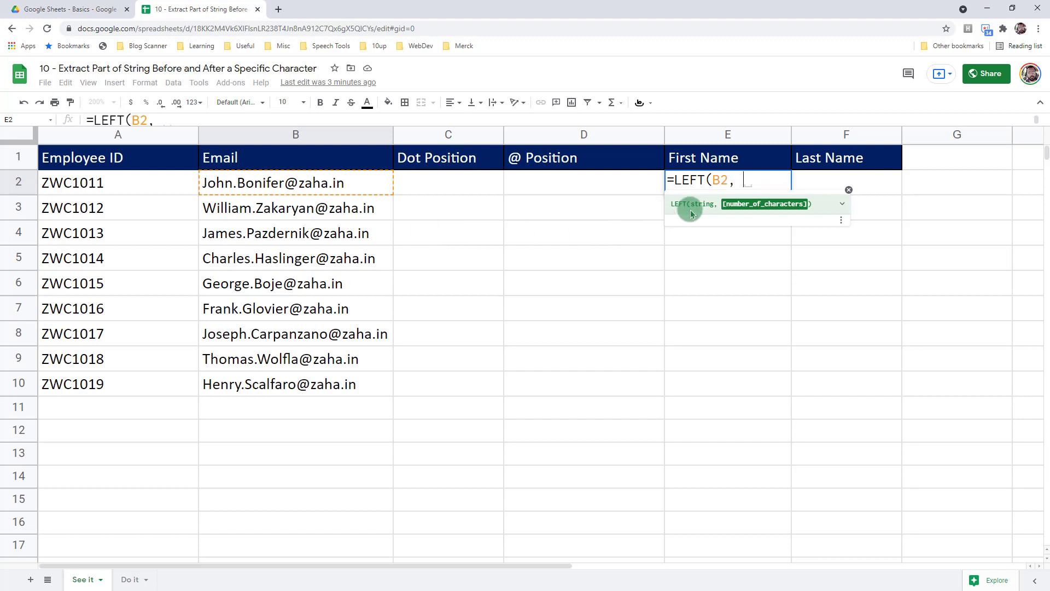
- Discard the draft and enter =FIND(".", B2) in C2, returning 5
key("Escape")
left_click(469, 182)
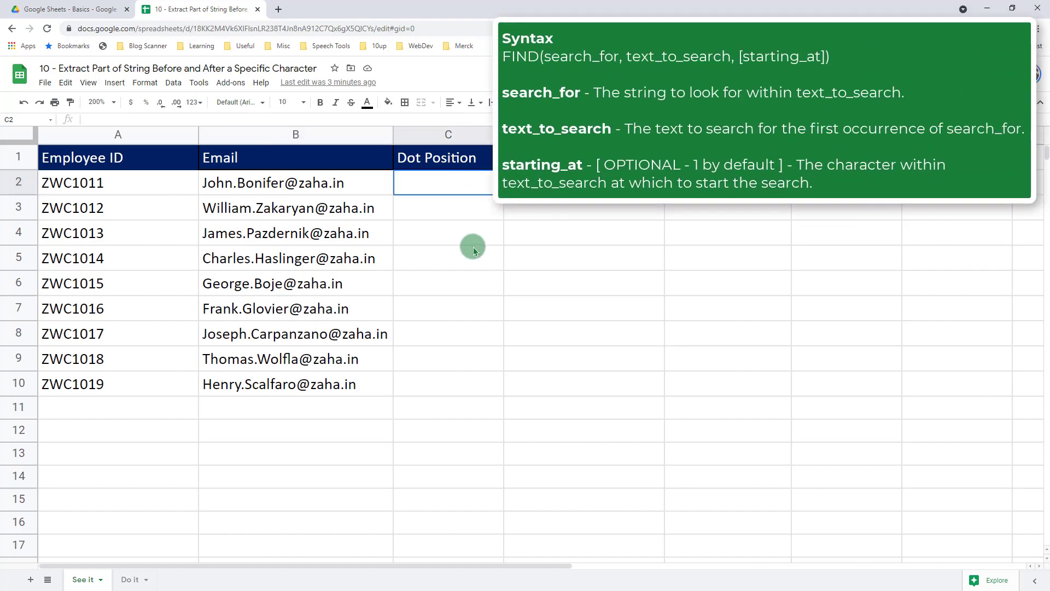
type("=")
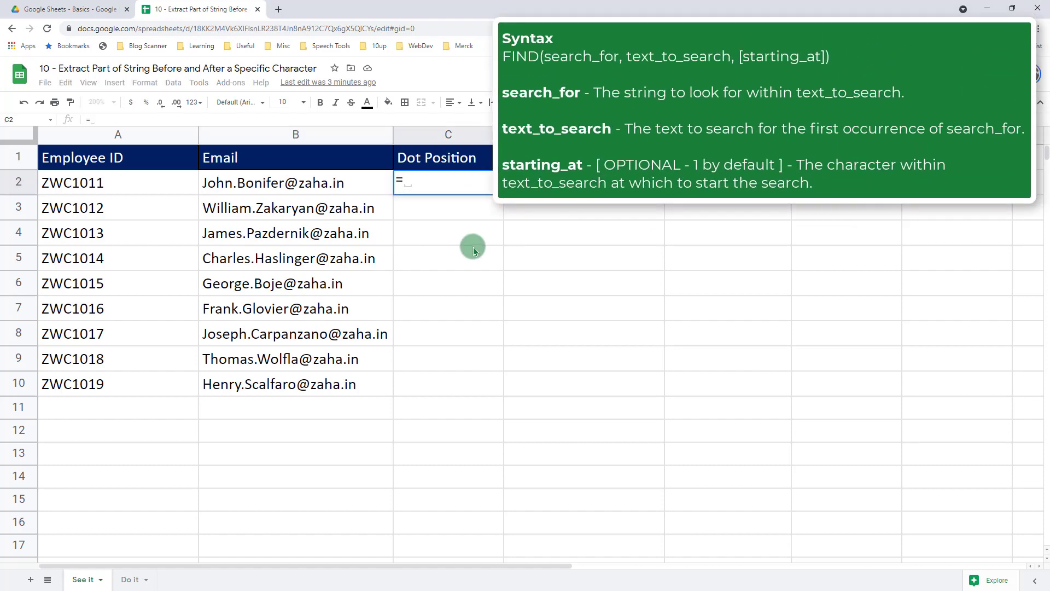
type("find")
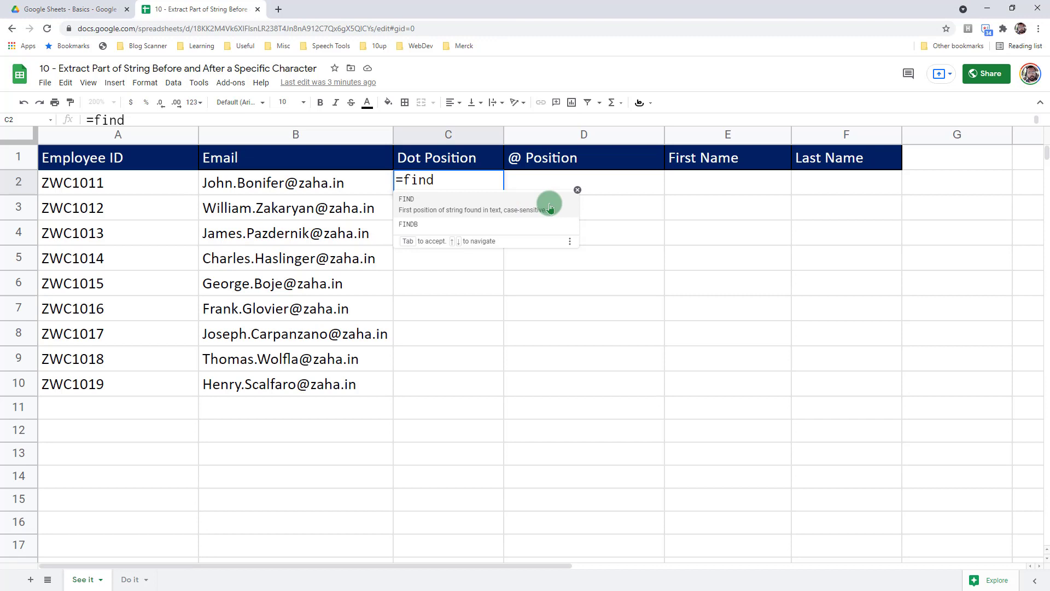
left_click(549, 207)
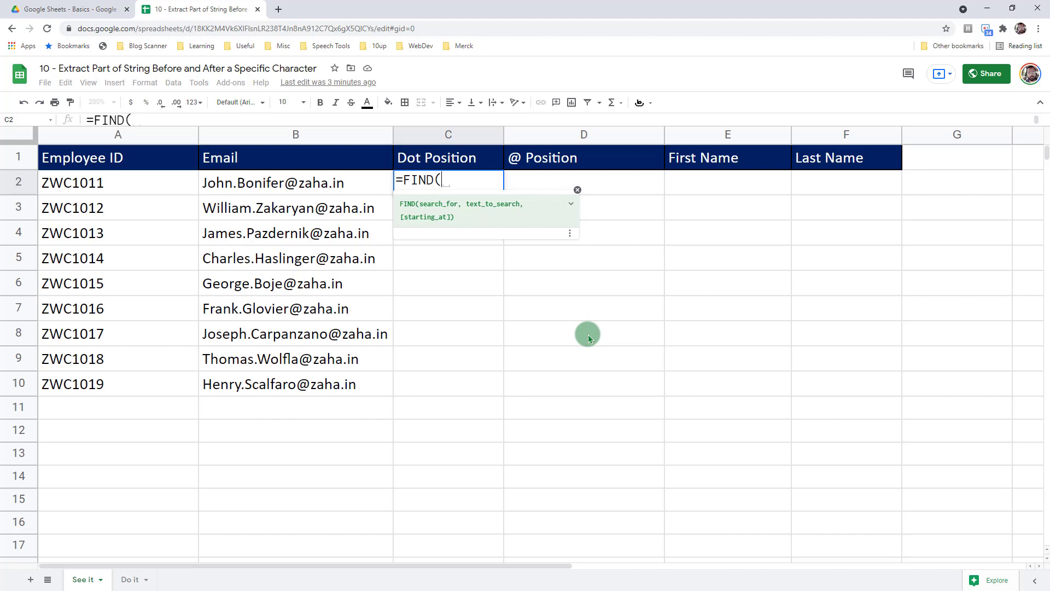
type("\"")
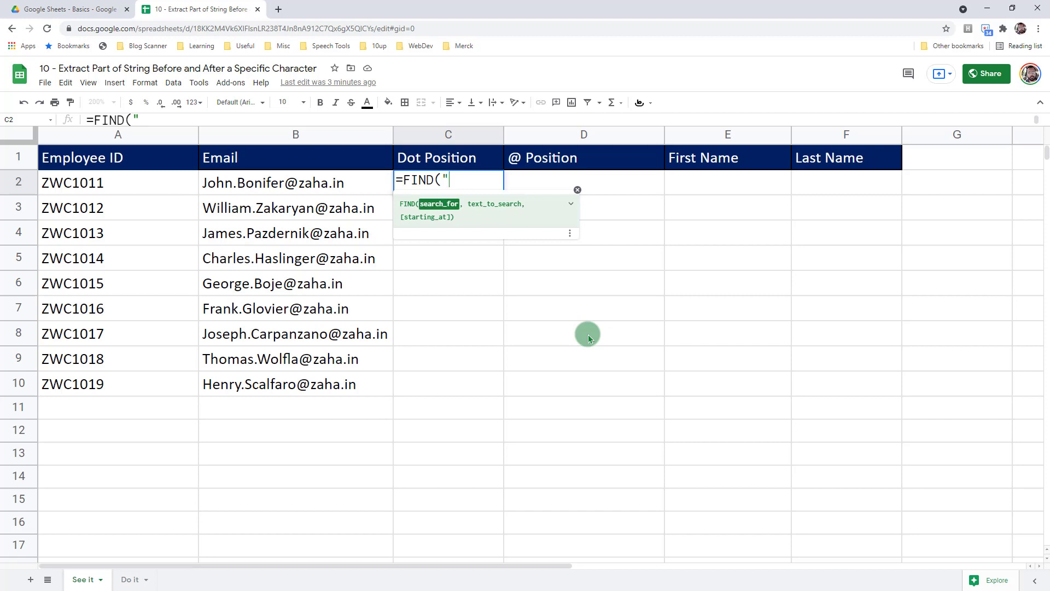
type(".\",")
left_click(385, 185)
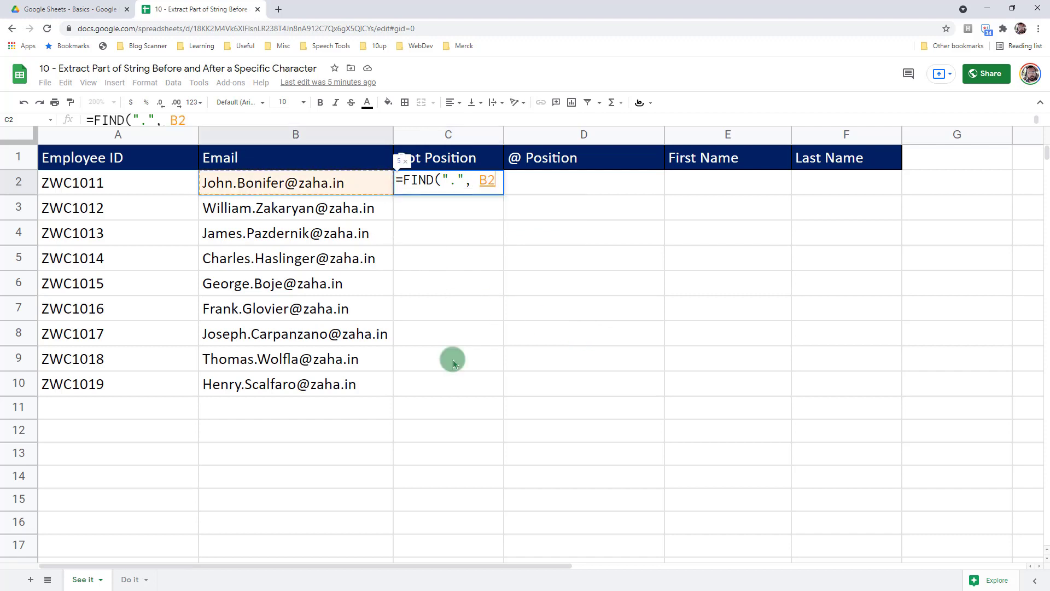
type(",")
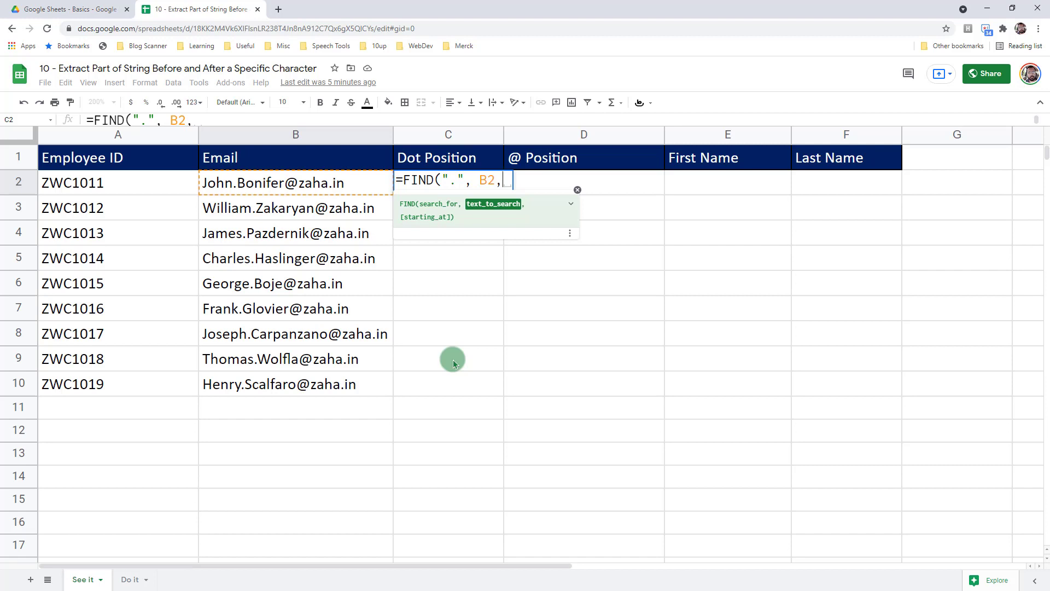
key("BackSpace")
key("BackSpace")
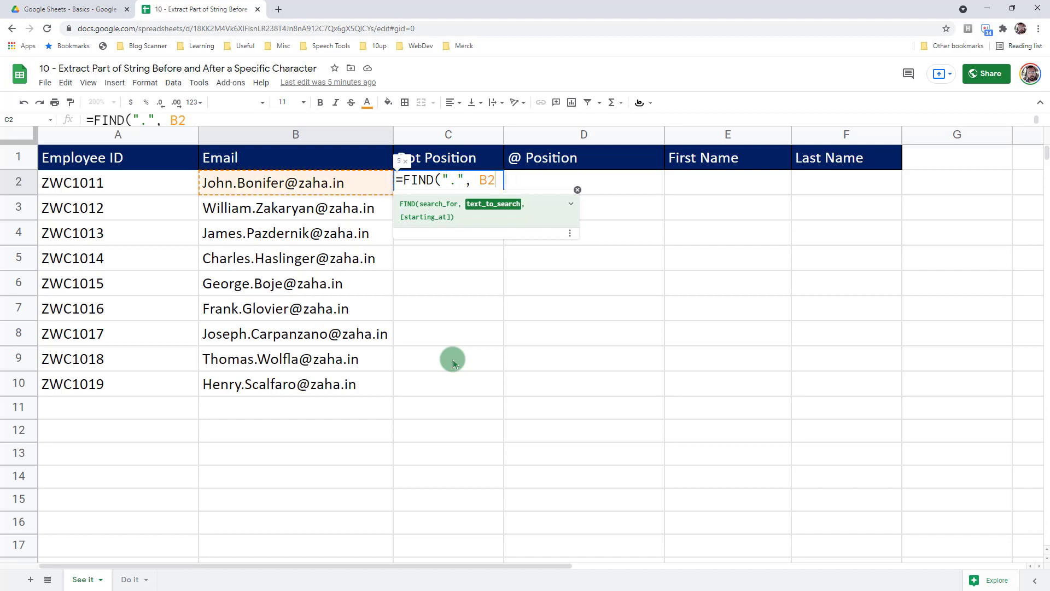
type(")")
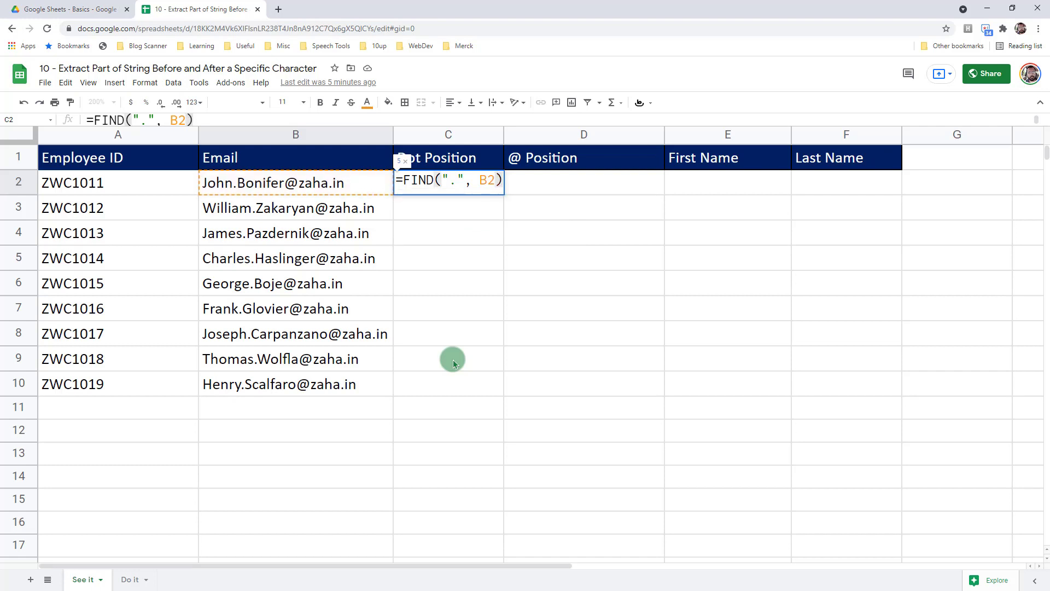
key("Return")
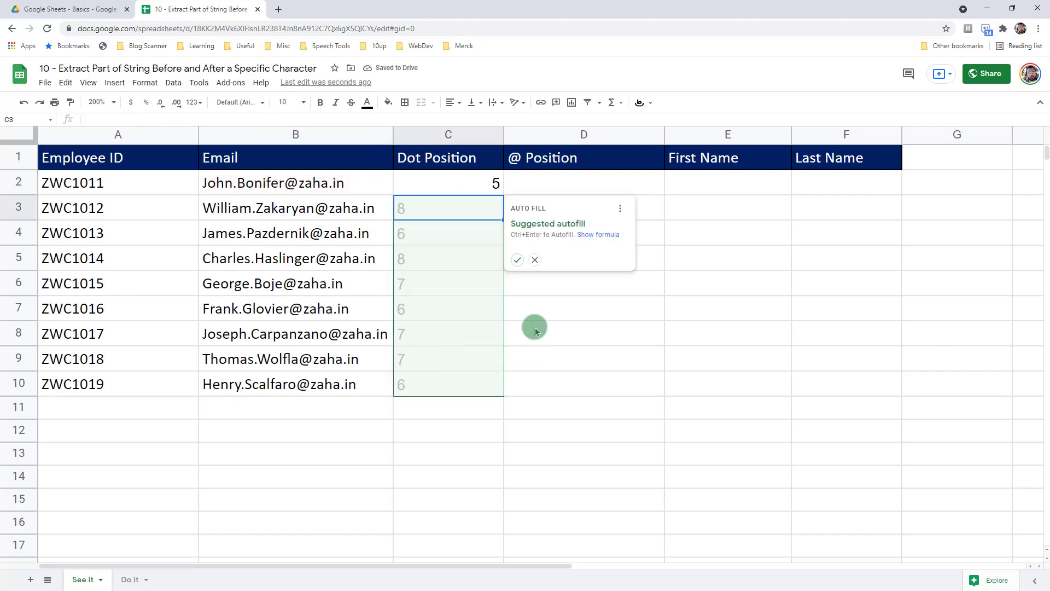
- Copy C2's dot-position formula down through C10, giving values 5 to 8
left_click(536, 261)
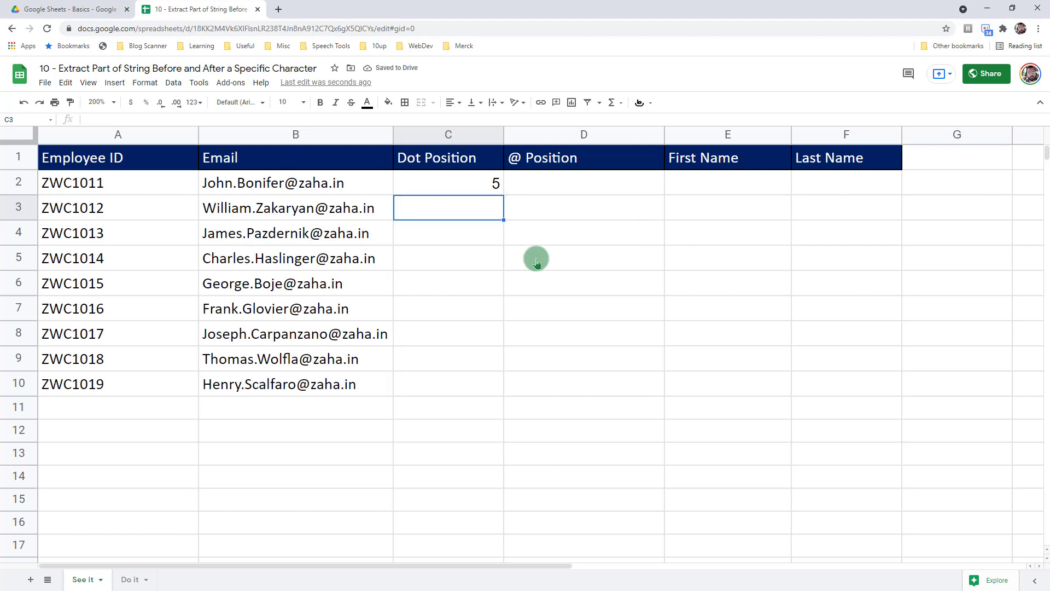
left_click(448, 186)
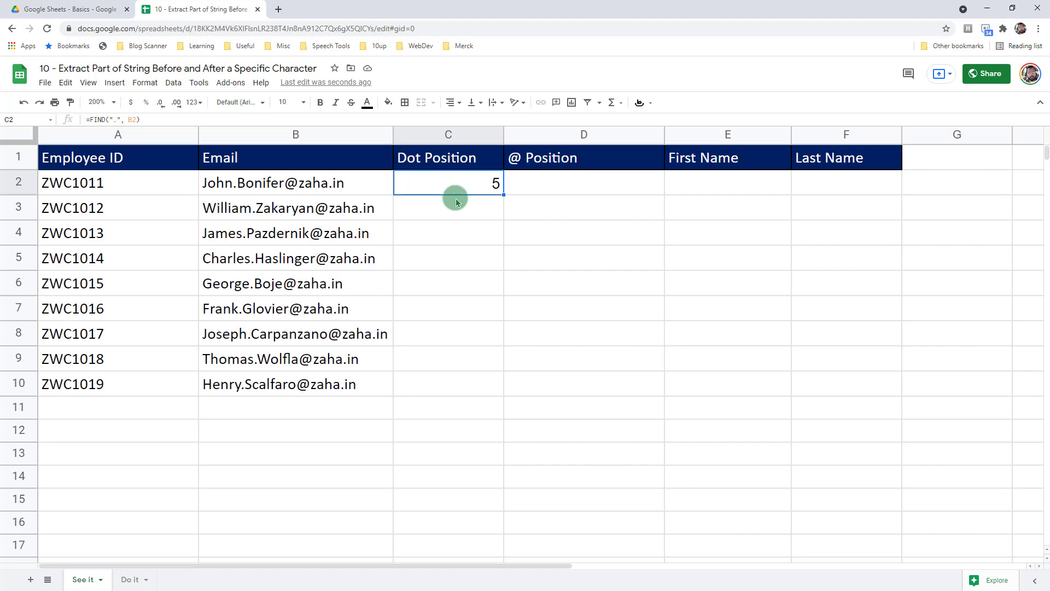
left_click_drag(504, 192, 500, 235)
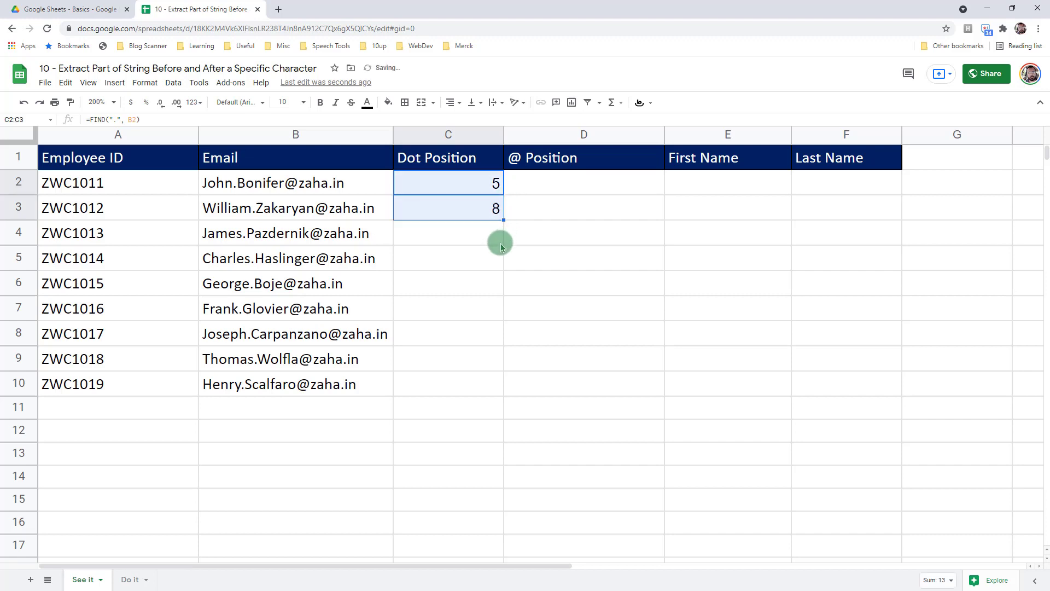
left_click(469, 214)
left_click(481, 180)
left_click_drag(485, 185, 487, 208)
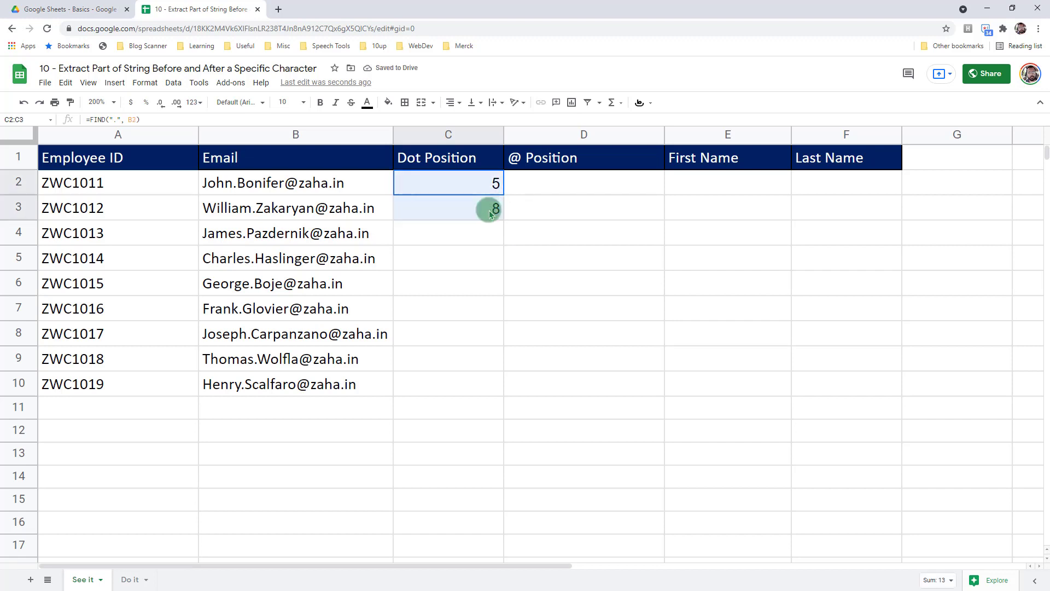
left_click_drag(507, 245, 495, 383)
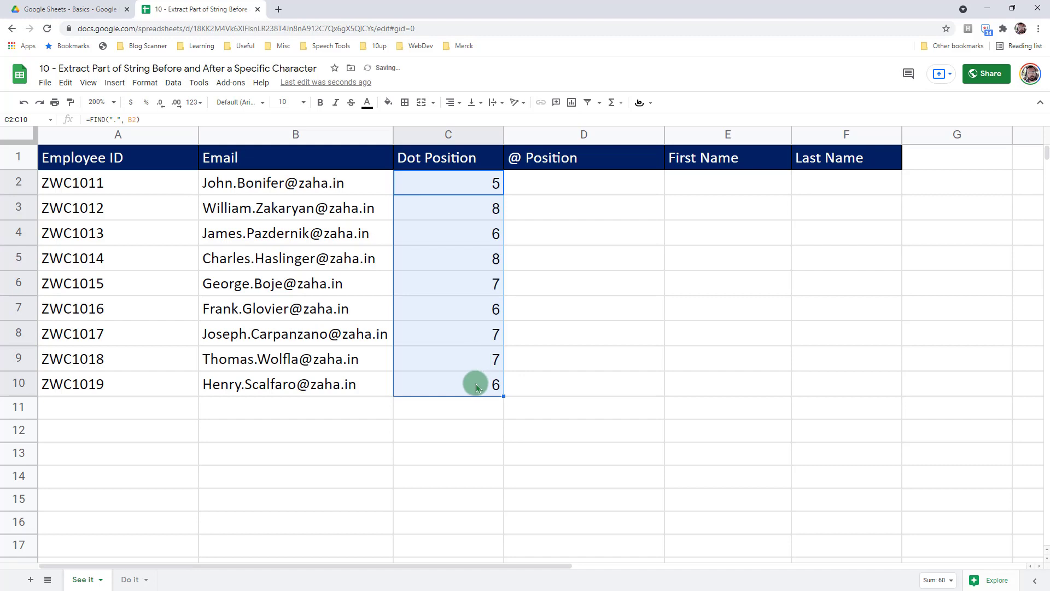
left_click(727, 186)
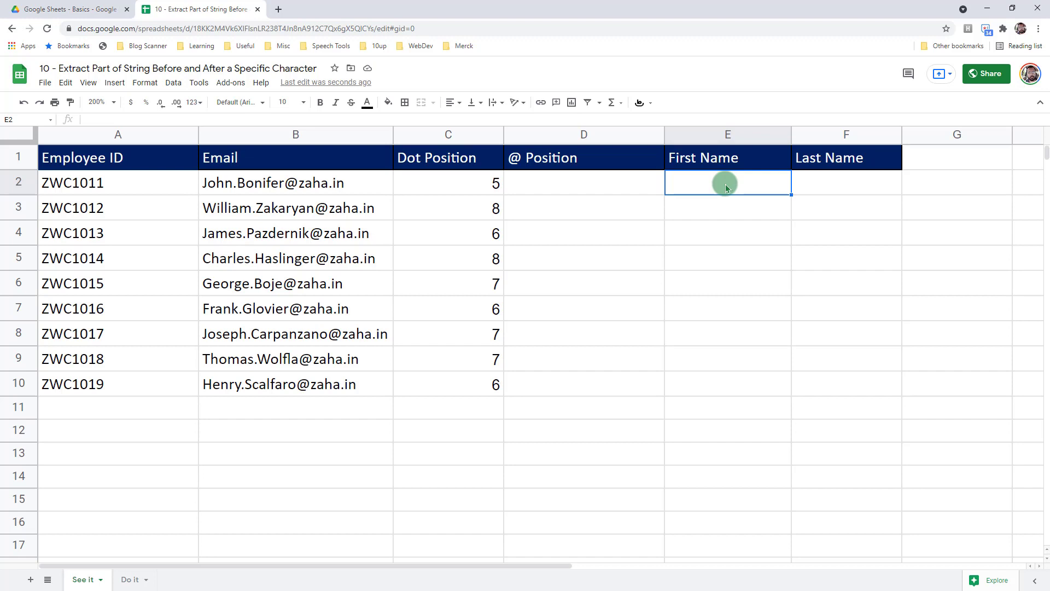
- Enter =LEFT(B2, C2) in E2 and reject the suggested autofill
type("=")
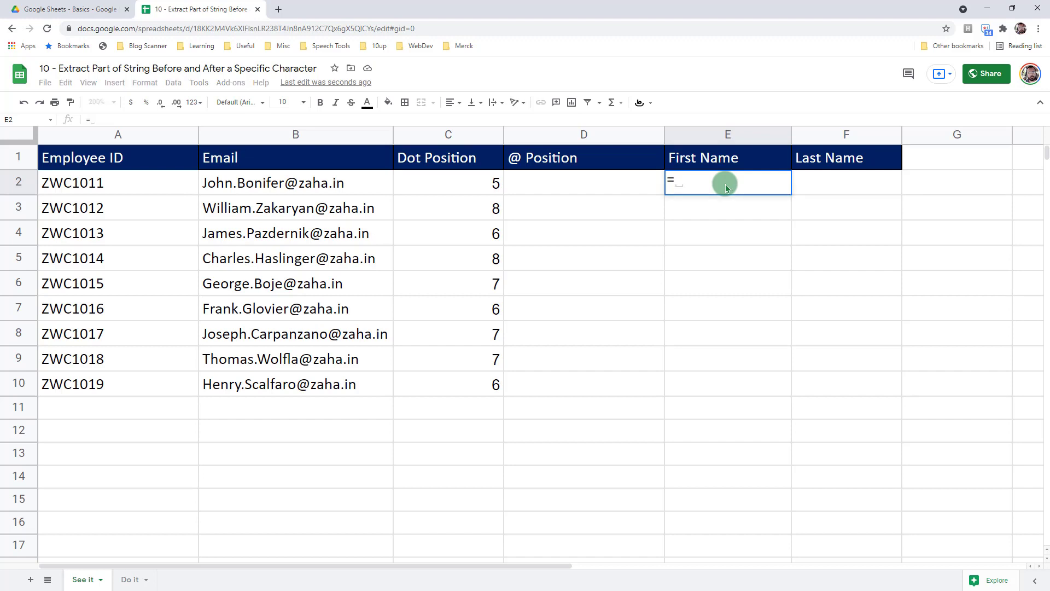
type("lef")
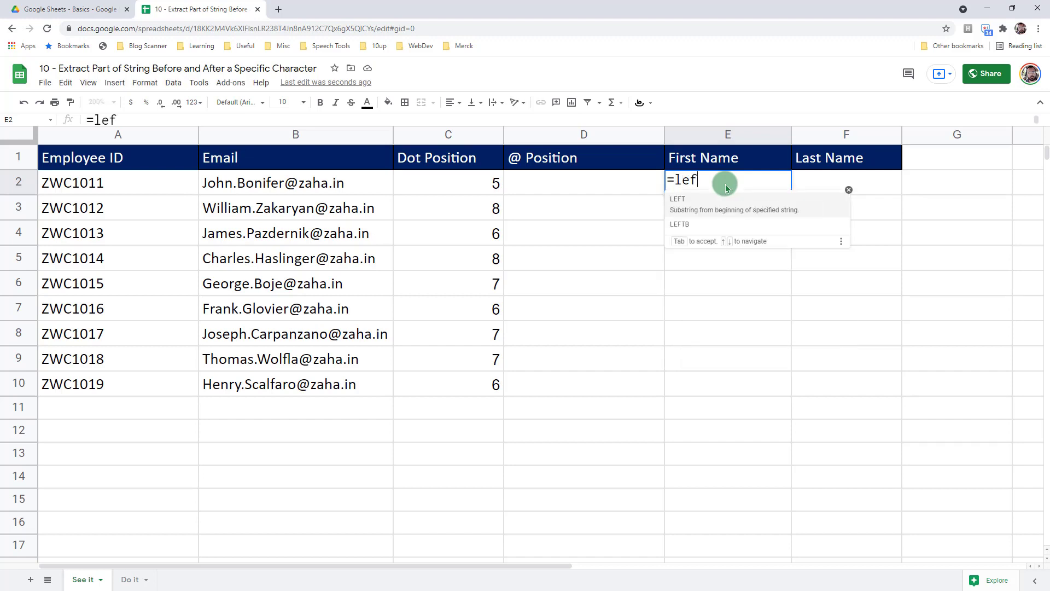
key("Tab")
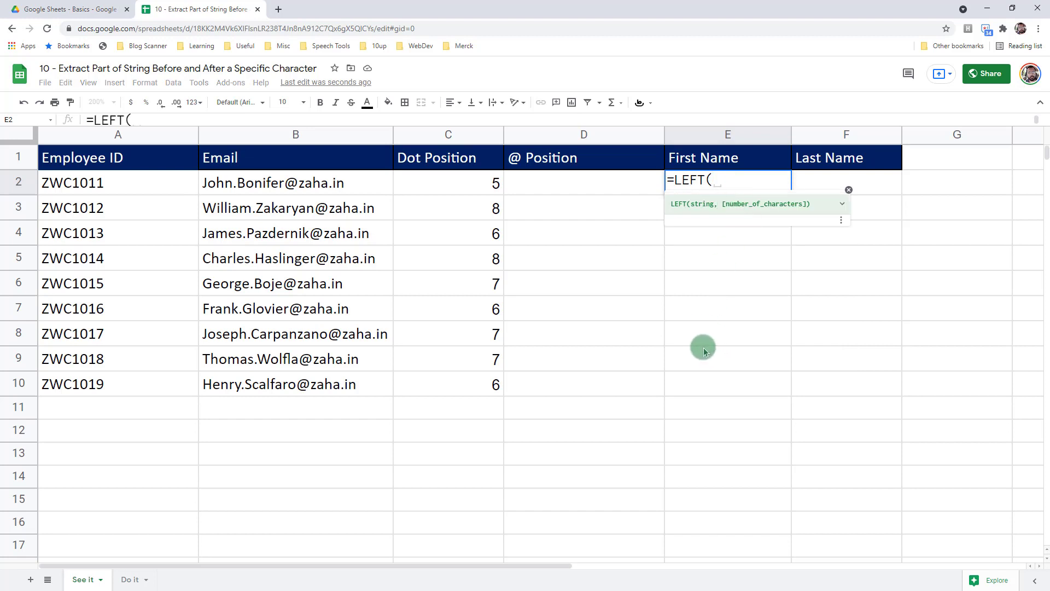
left_click(378, 182)
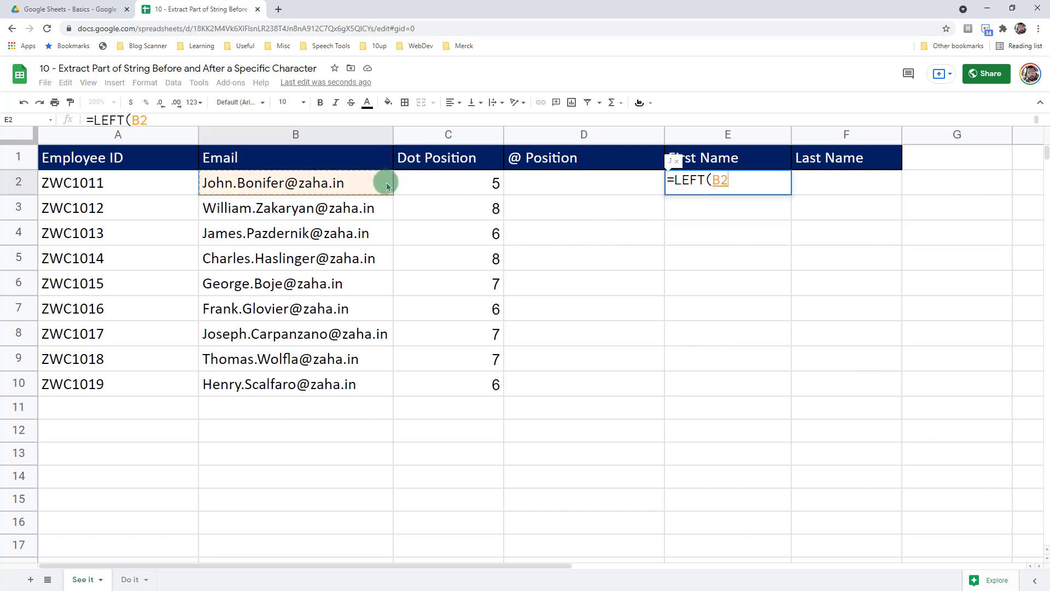
type(",")
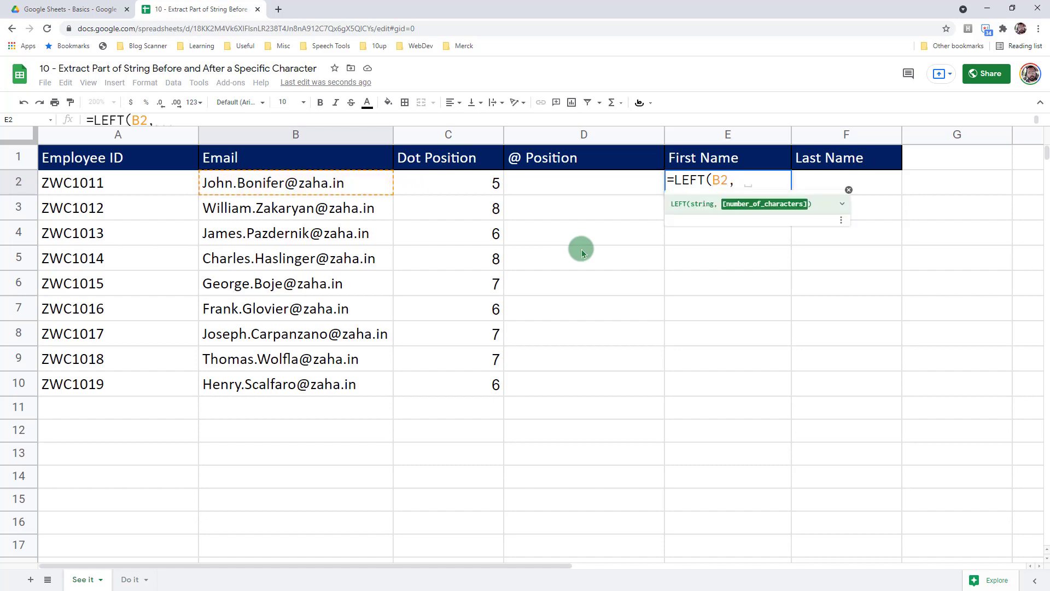
left_click(474, 189)
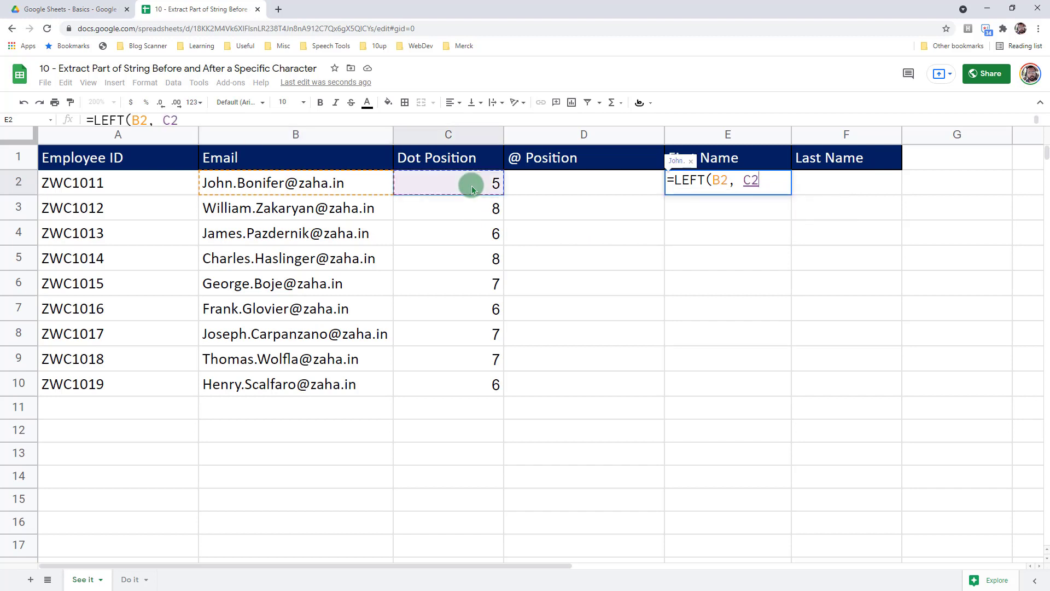
type(")")
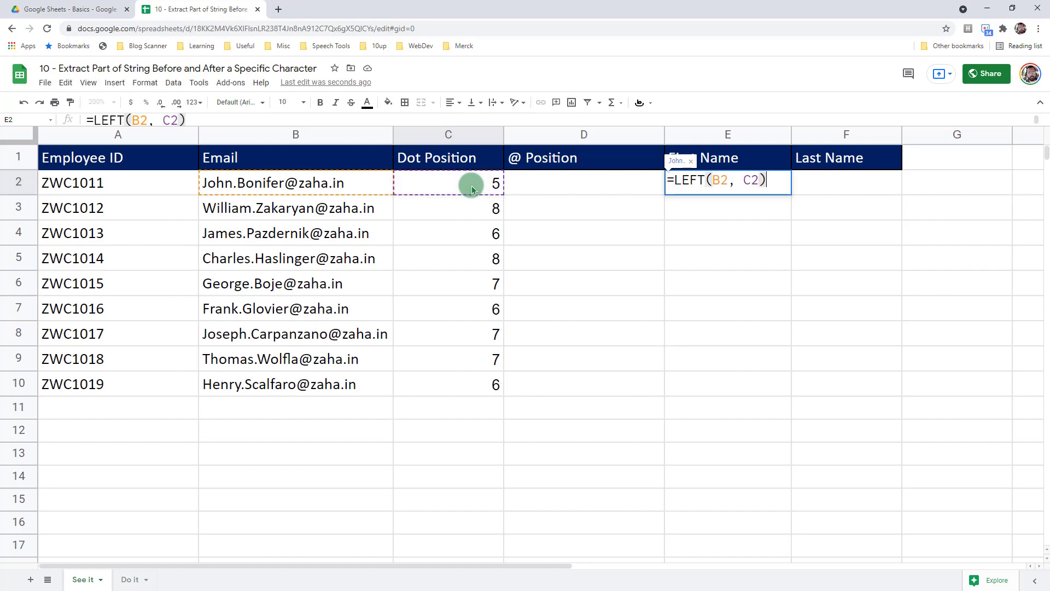
key("Return")
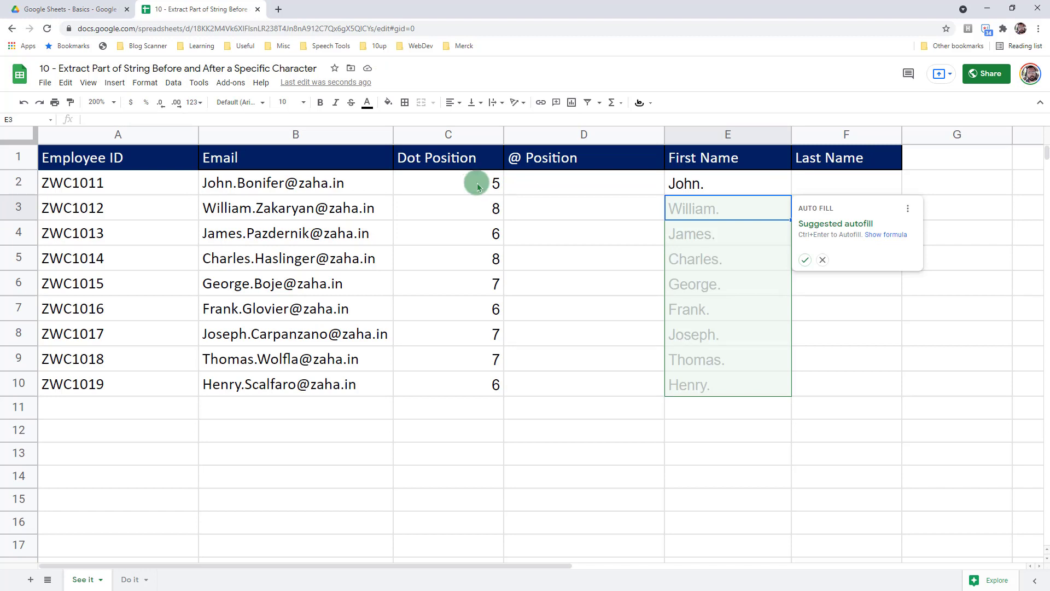
left_click(823, 261)
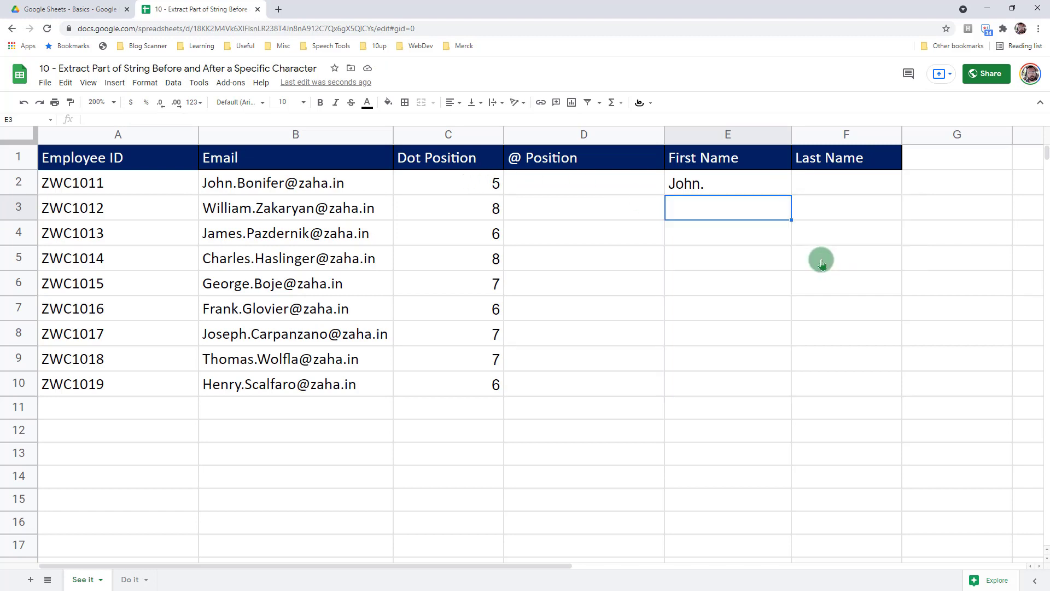
- Change E2 to =LEFT(B2, C2-1) and copy it down to E10
left_click(759, 189)
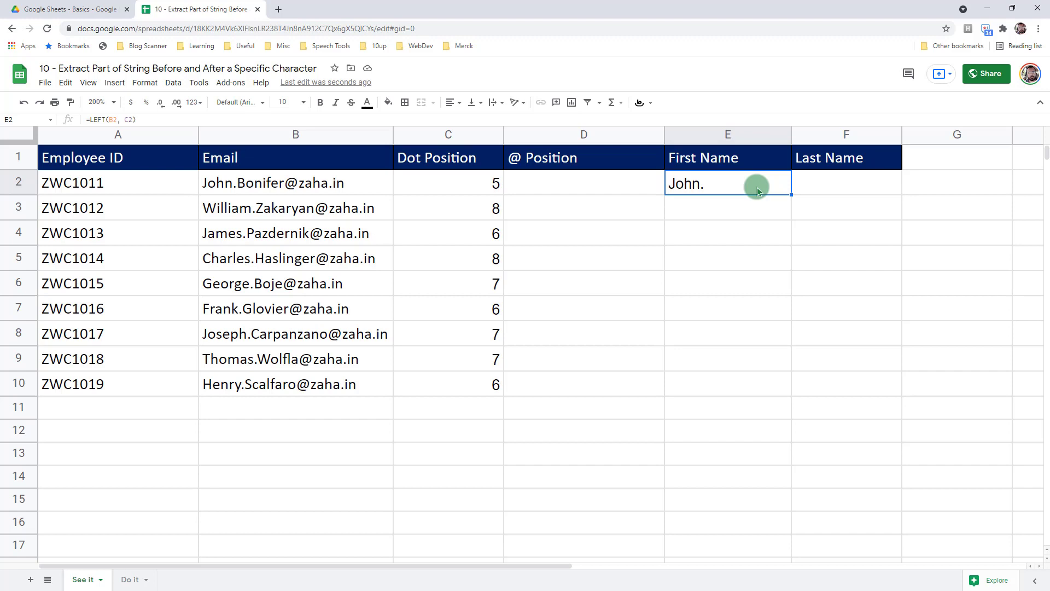
left_click(156, 115)
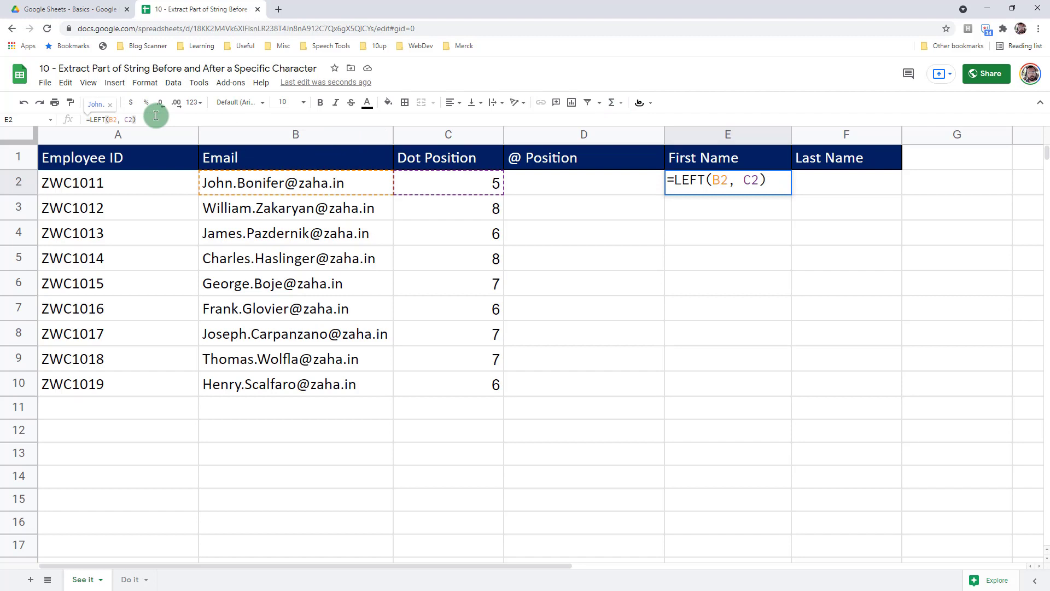
key("BackSpace")
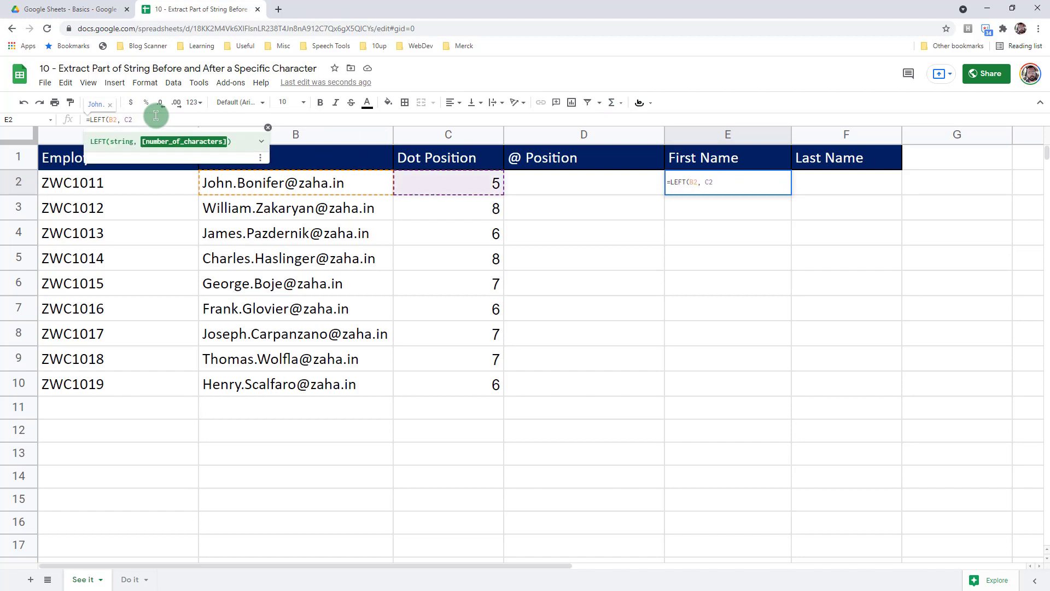
type("-")
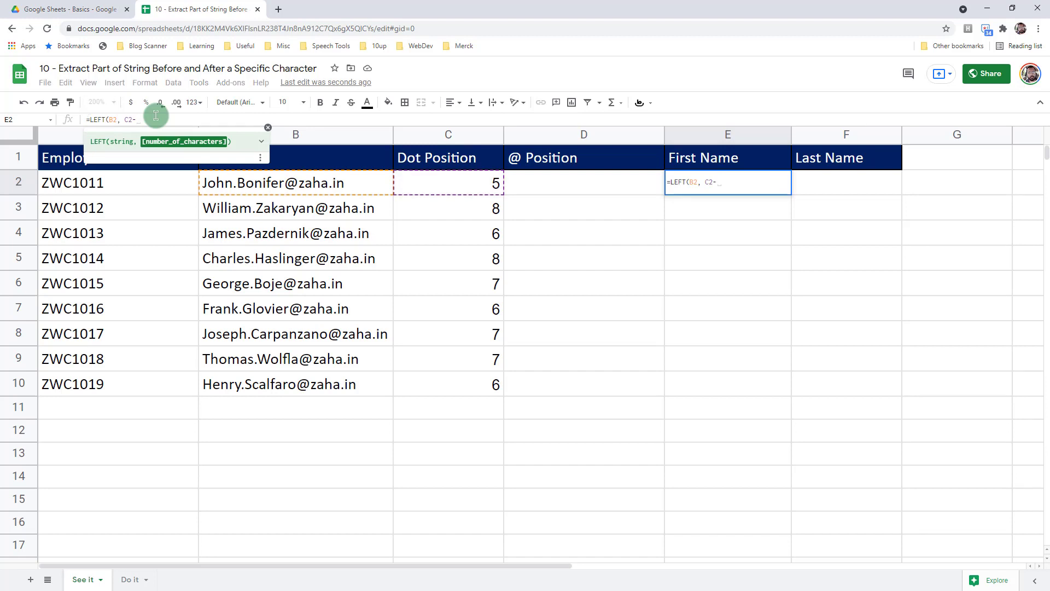
type("1)")
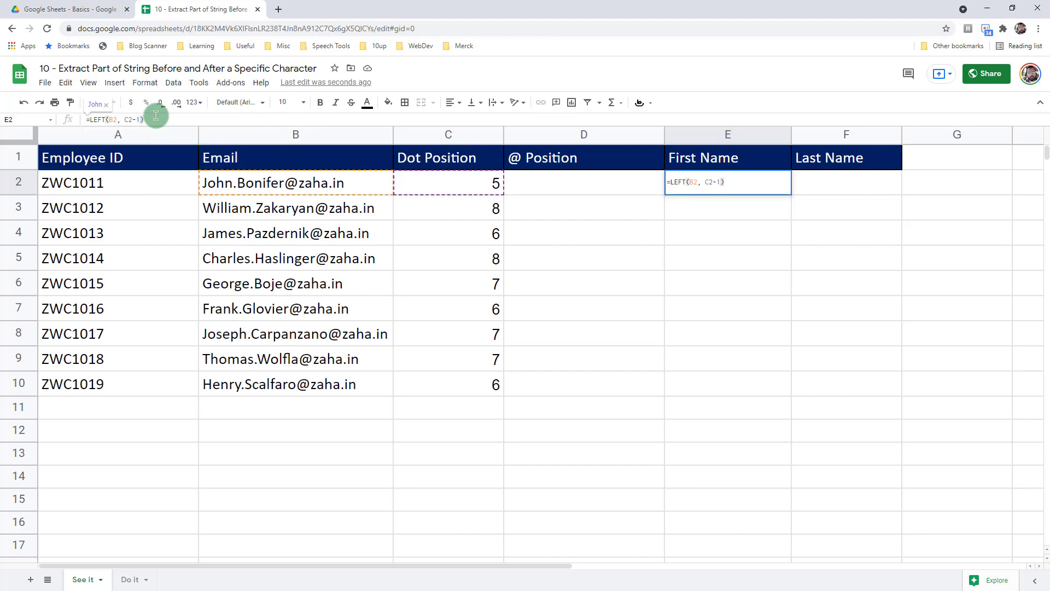
key("Return")
left_click(745, 180)
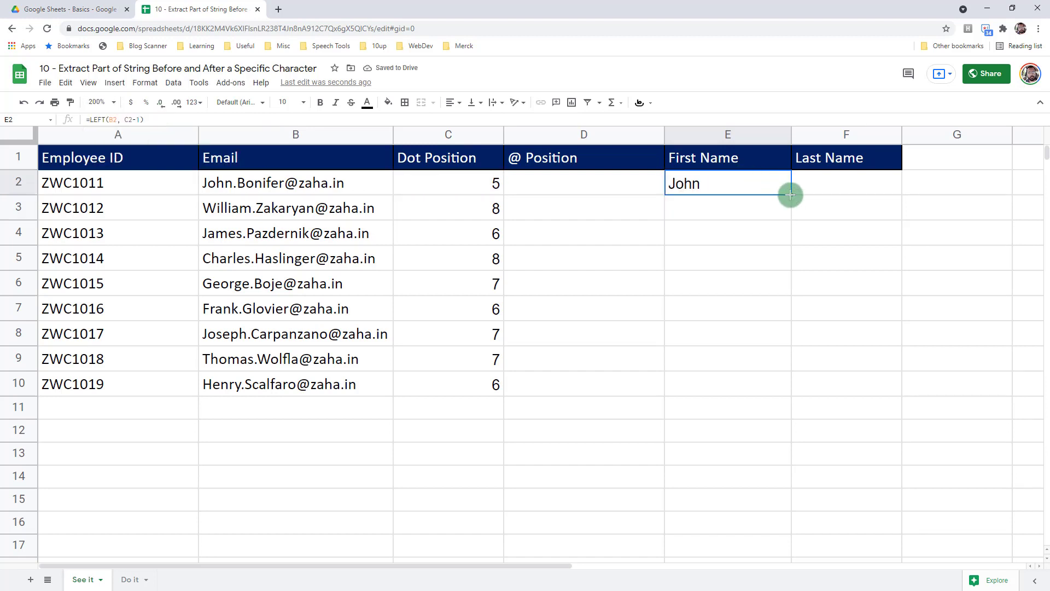
left_click_drag(791, 195, 782, 396)
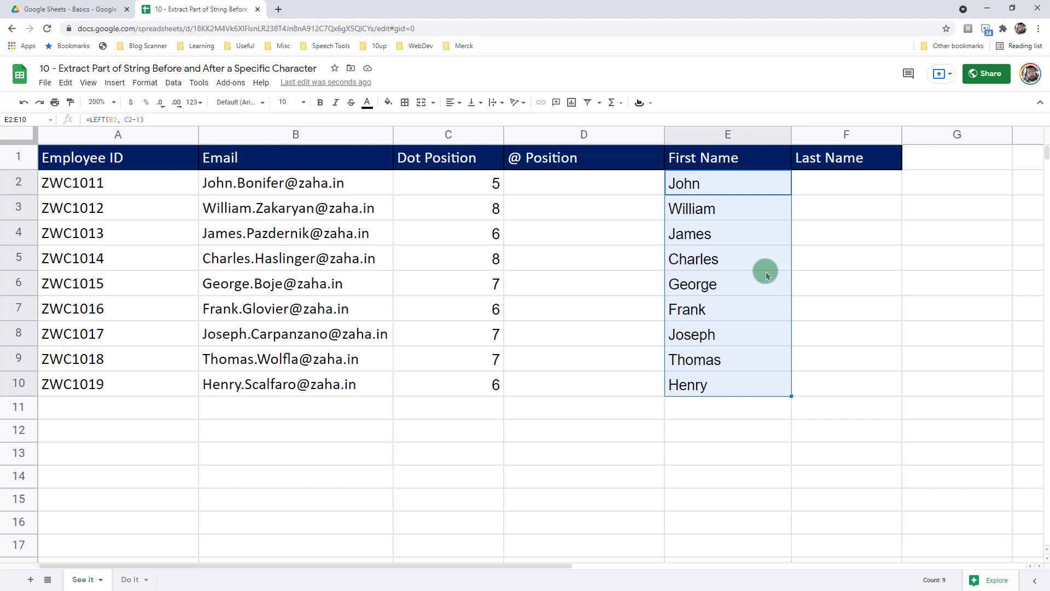
- Enter =FIND("@", B2) in D2 and accept the autofill through D10
left_click(622, 195)
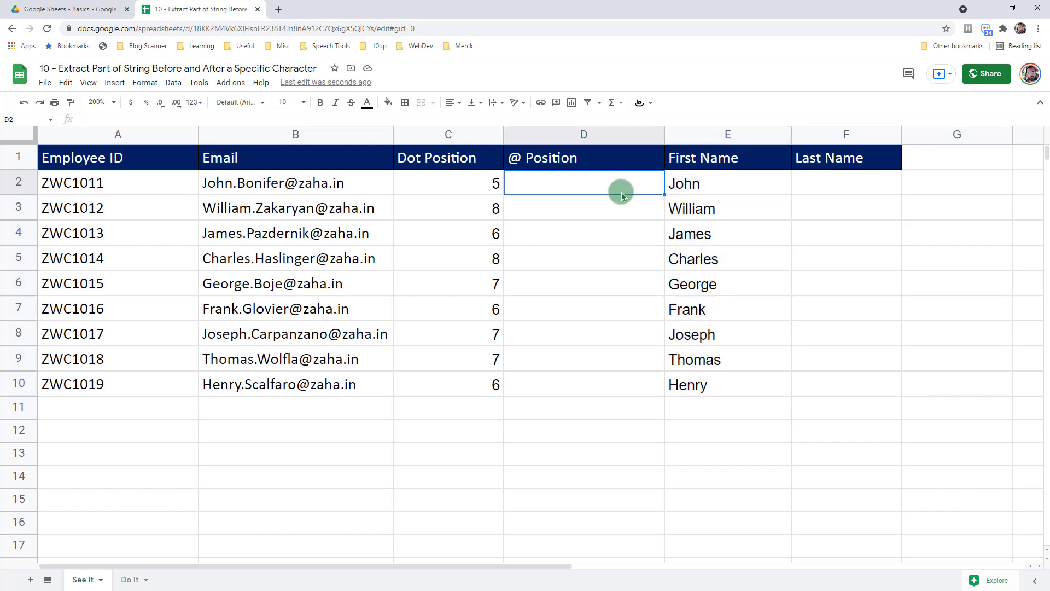
type("=find(")
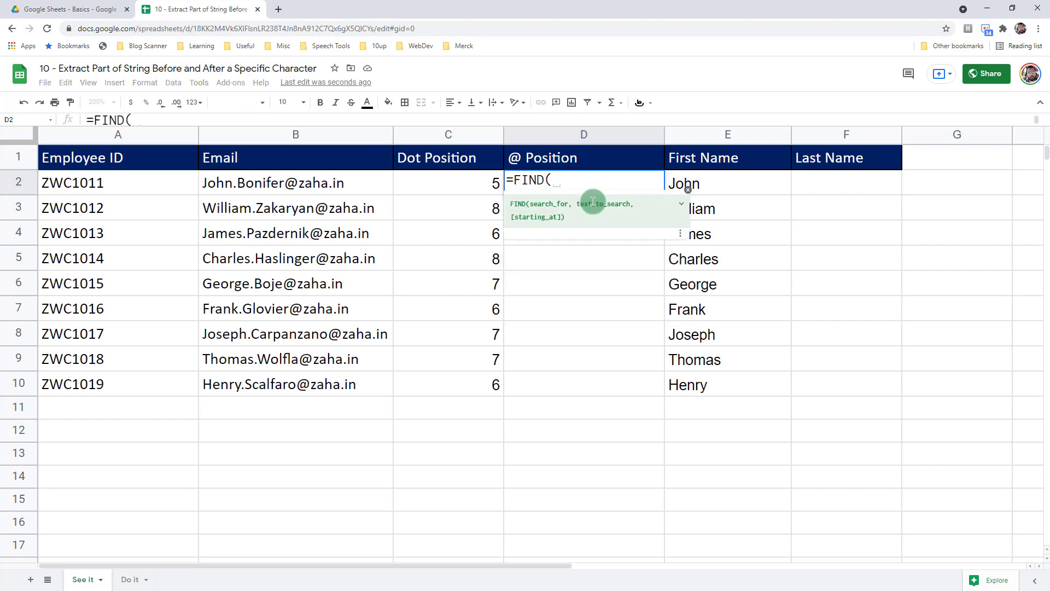
type("\"")
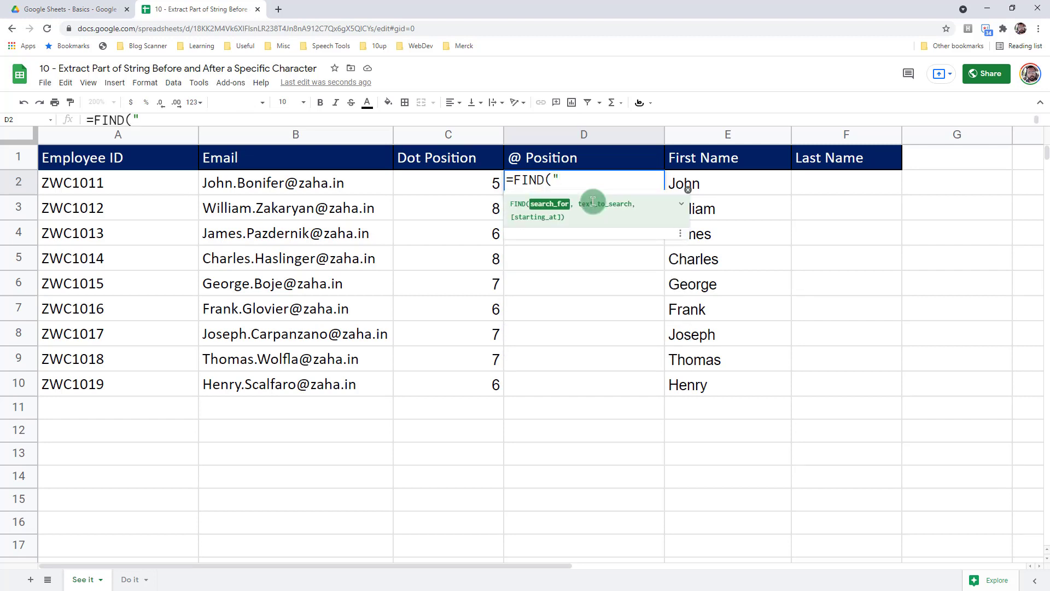
type("@\",")
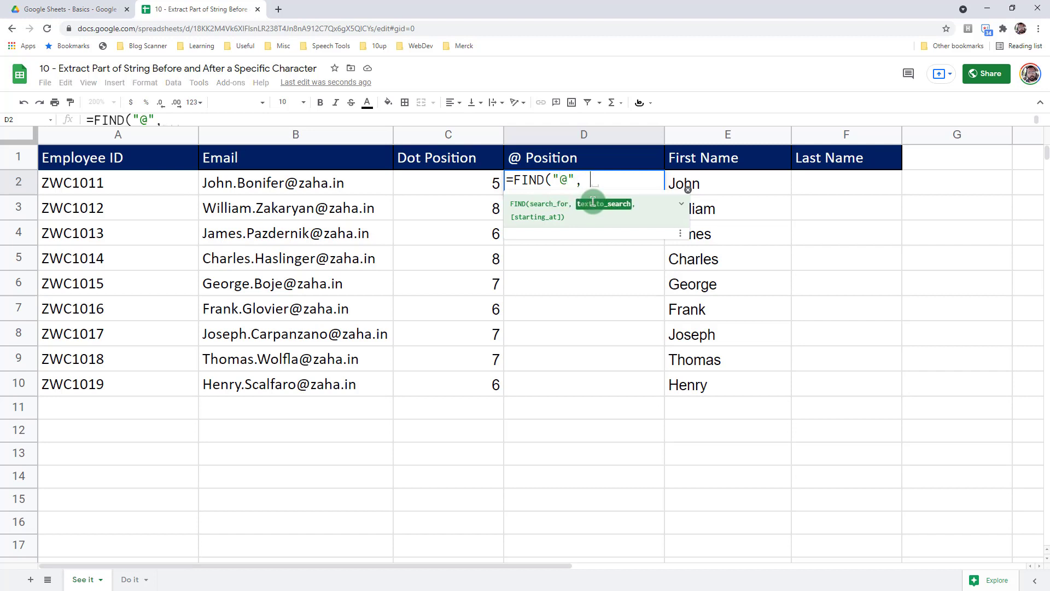
left_click(383, 183)
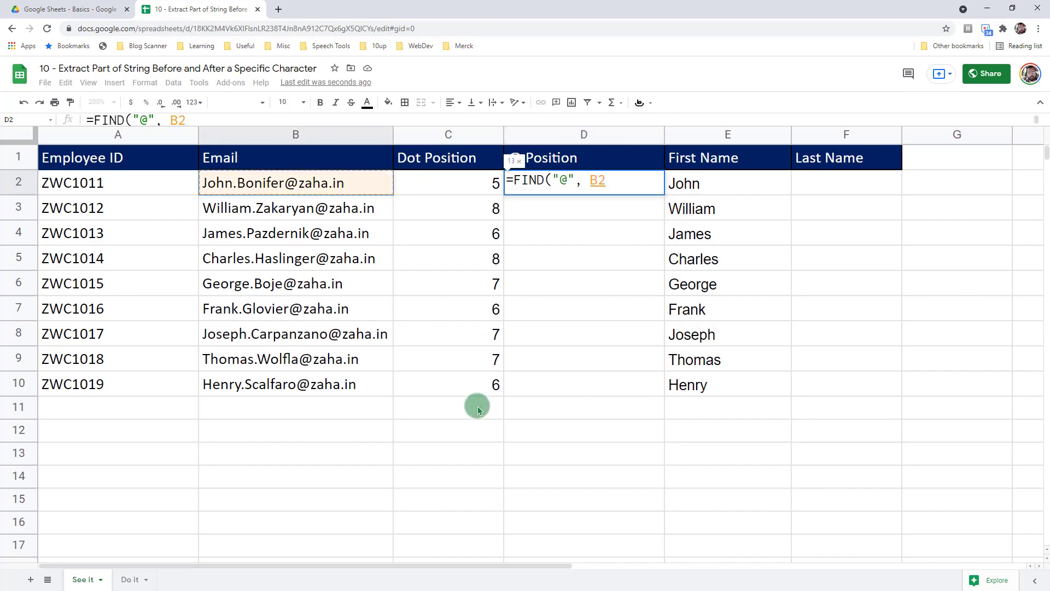
type(")")
key("Return")
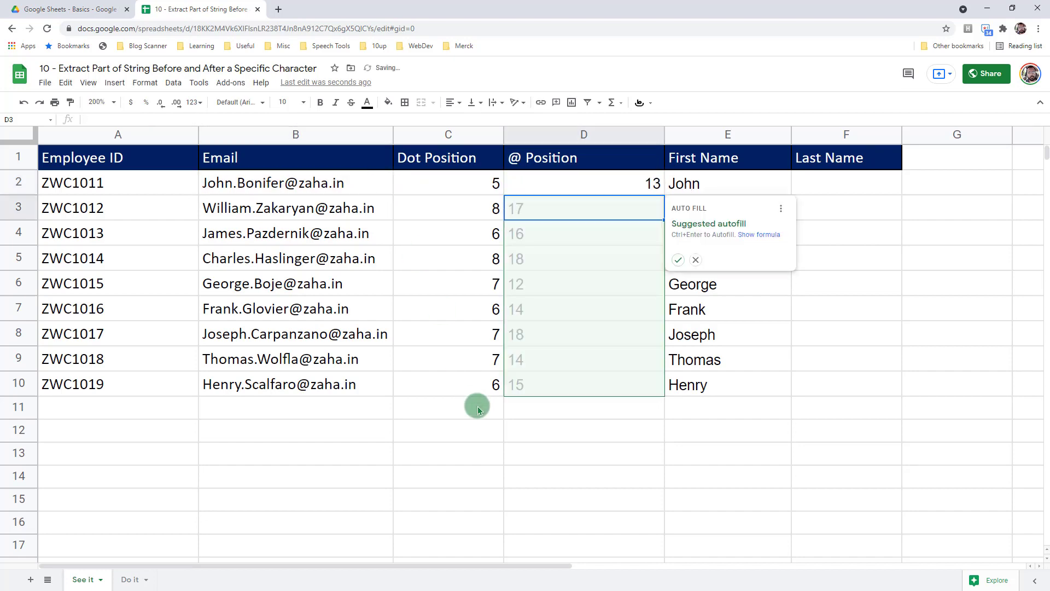
left_click(678, 259)
left_click_drag(644, 235, 642, 382)
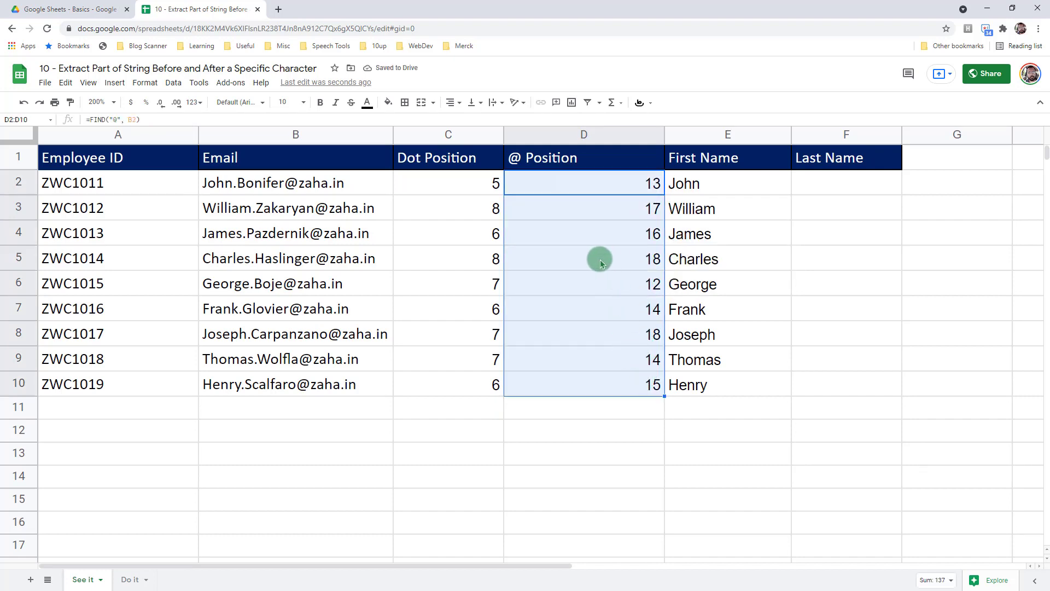
- Enter =MID(B2, C2, D2-C2) in F2, returning the last name with a leading dot
left_click(644, 208)
left_click(832, 182)
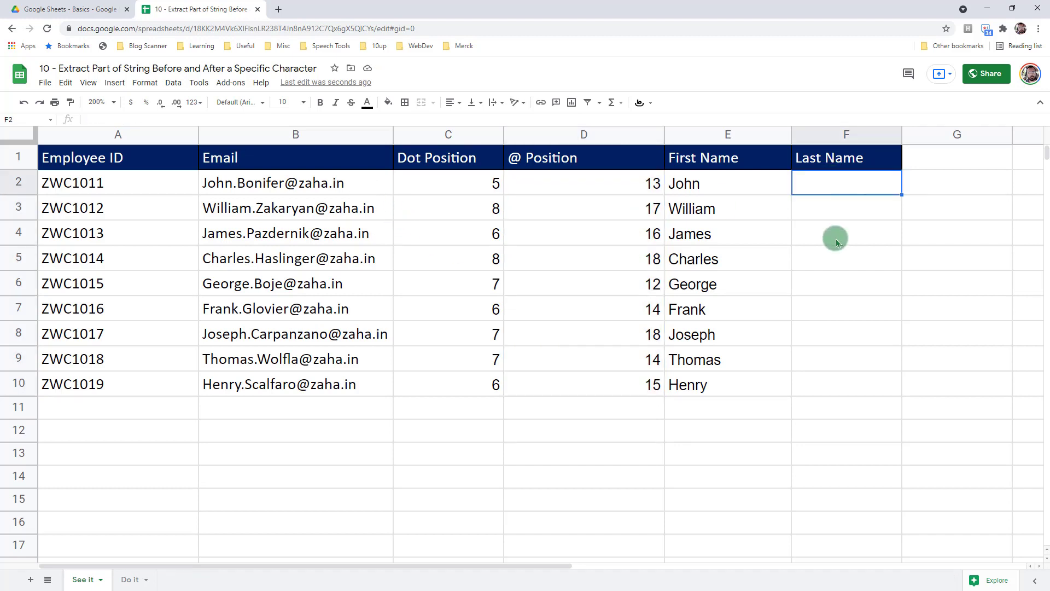
type("=mid")
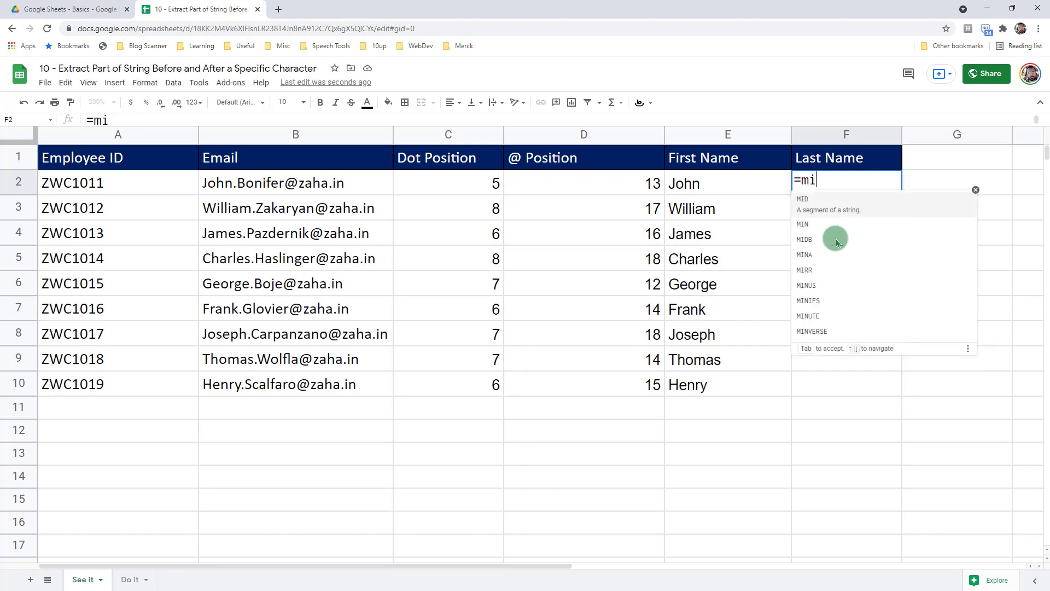
left_click(846, 204)
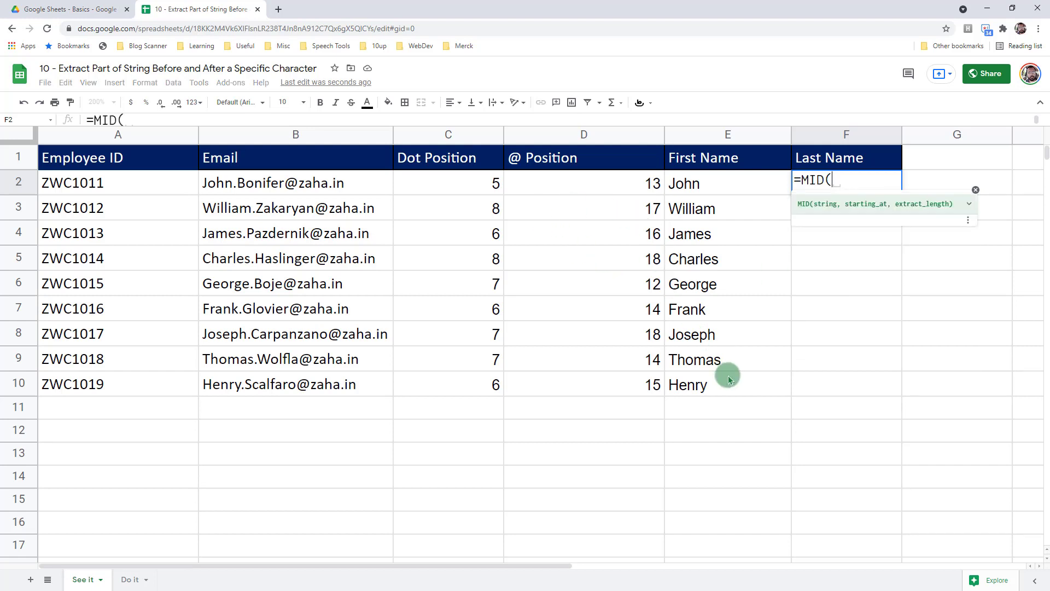
left_click(371, 186)
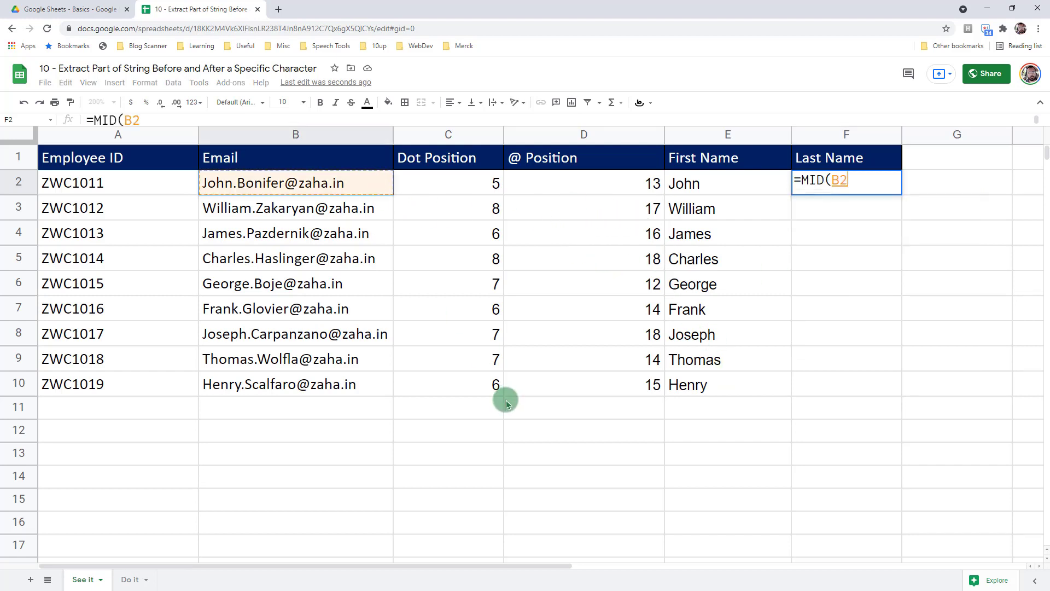
type(",")
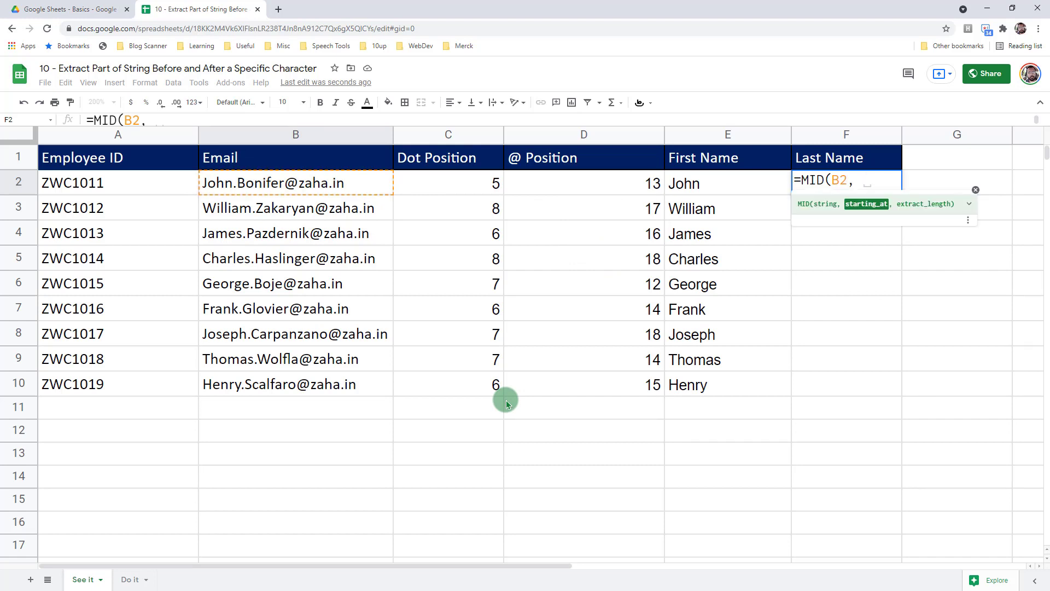
left_click(474, 187)
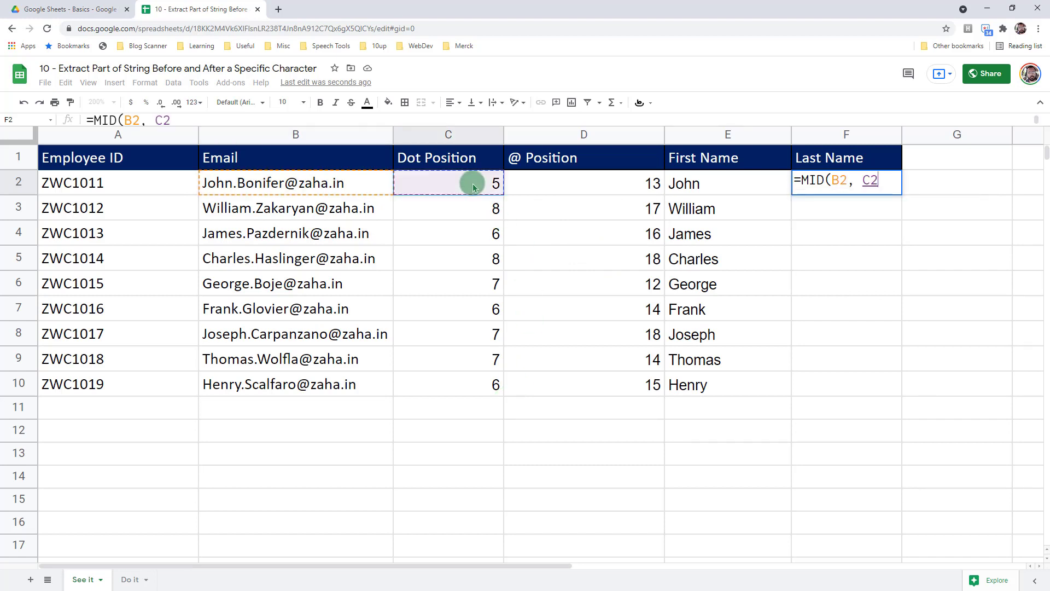
type(",")
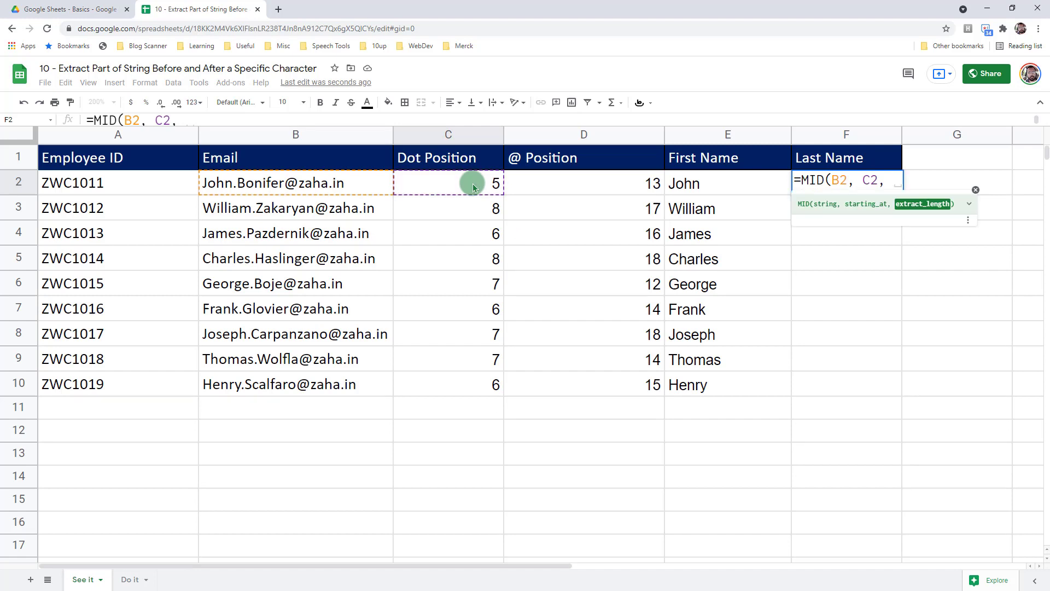
left_click(553, 190)
type("-")
left_click(453, 194)
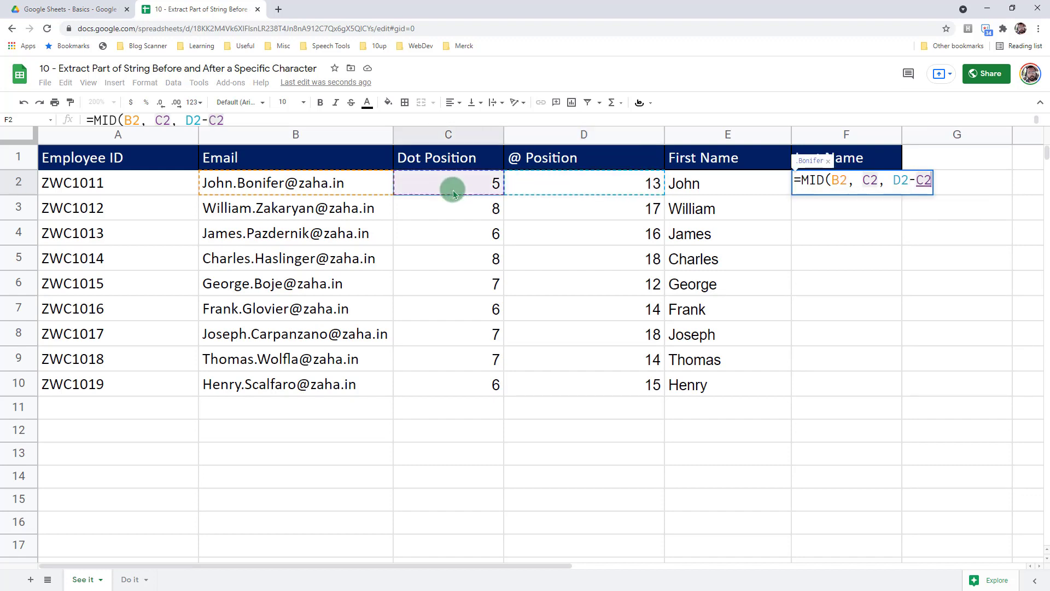
type(")")
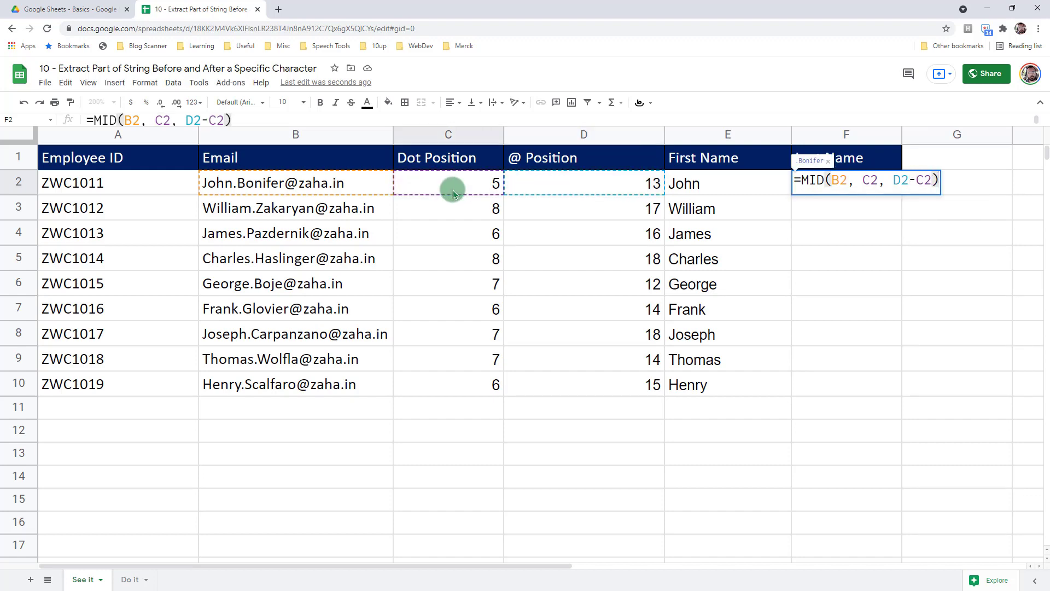
key("Return")
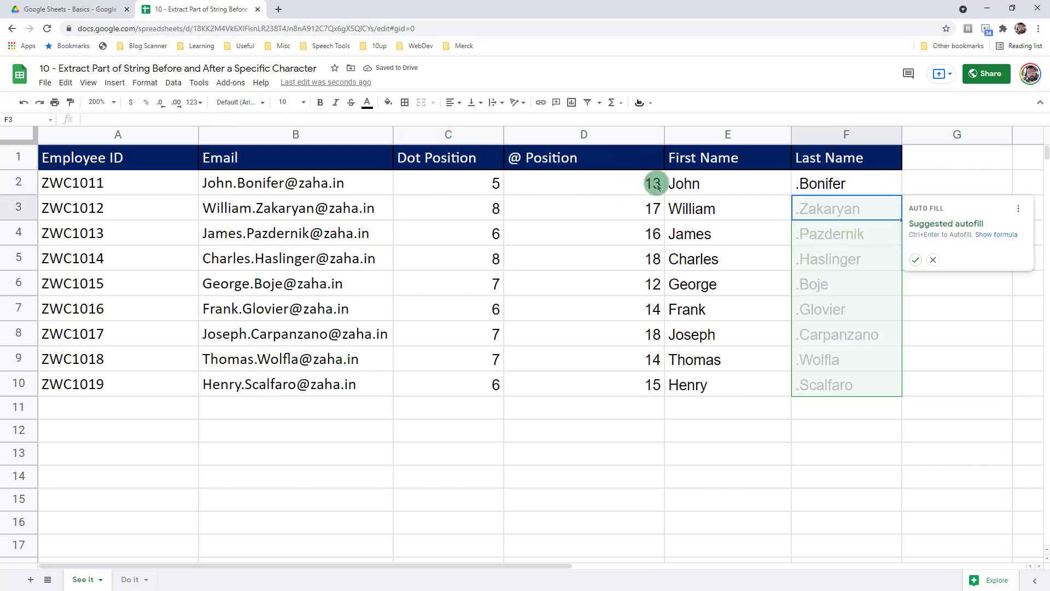
- Shift F2's MID start position to C2+1 to drop the leading dot
left_click(933, 259)
left_click(857, 186)
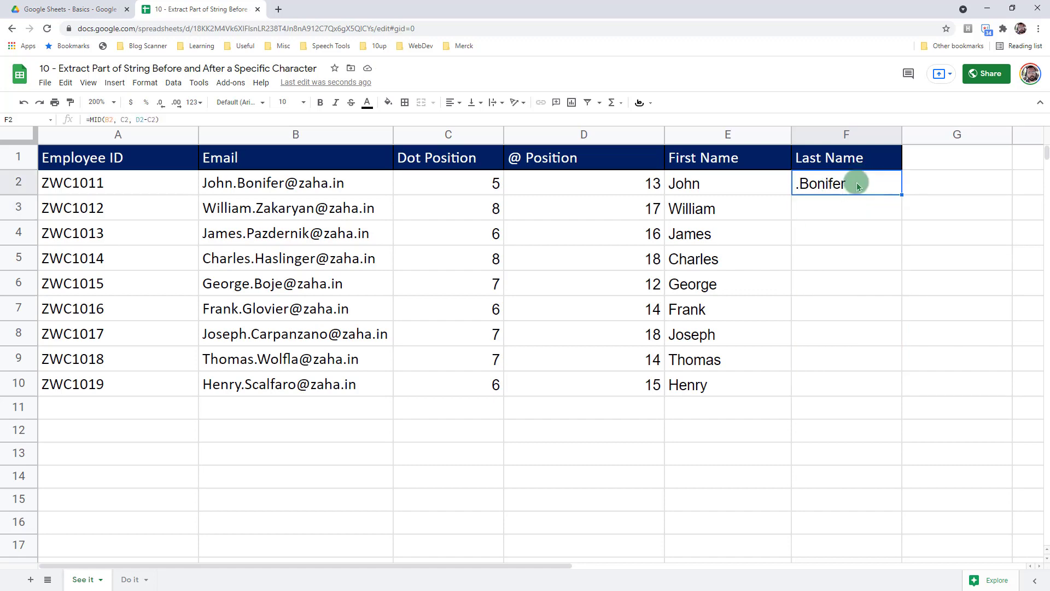
left_click(127, 119)
type("+")
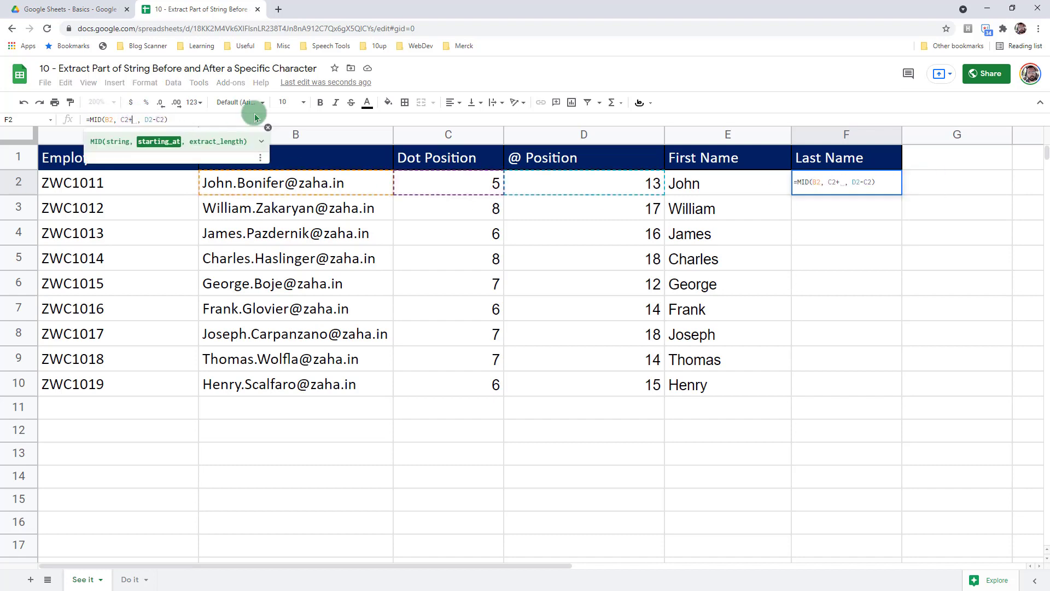
type("1")
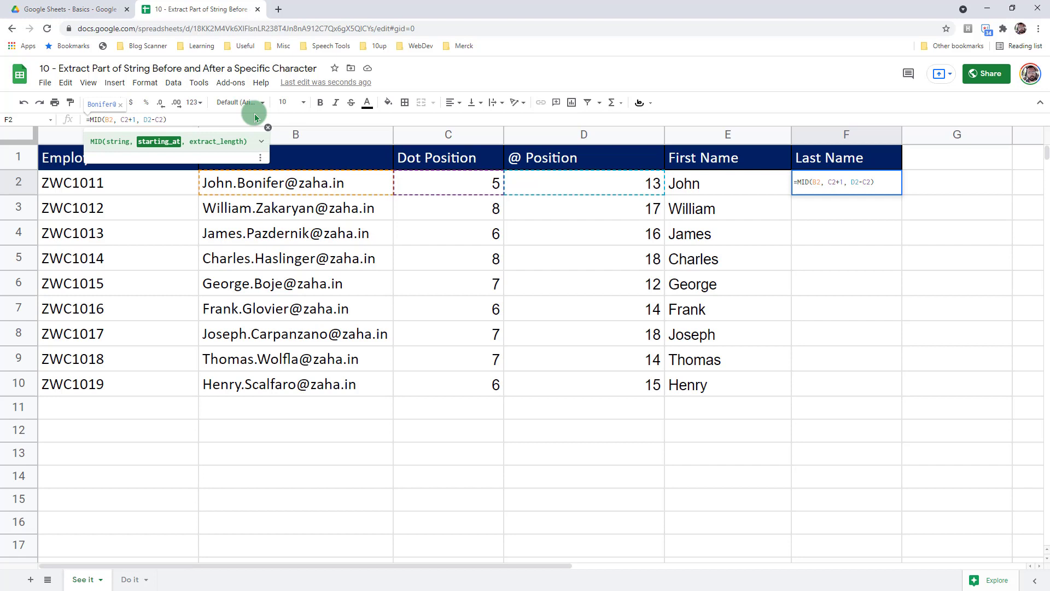
key("Return")
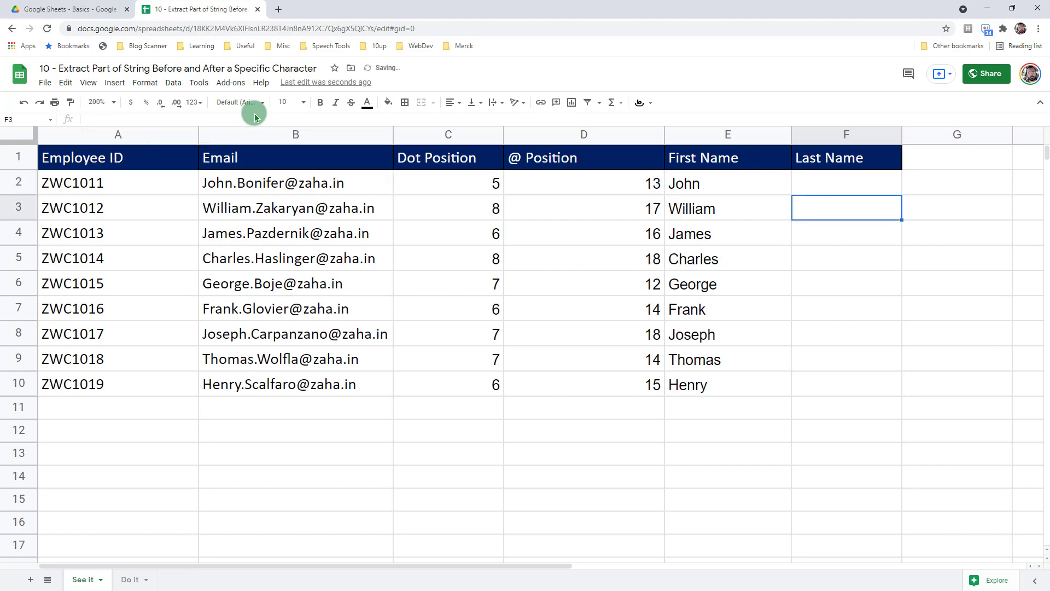
- Correct F2's length to D2-C2-1 and copy the formula down to F10
left_click(882, 186)
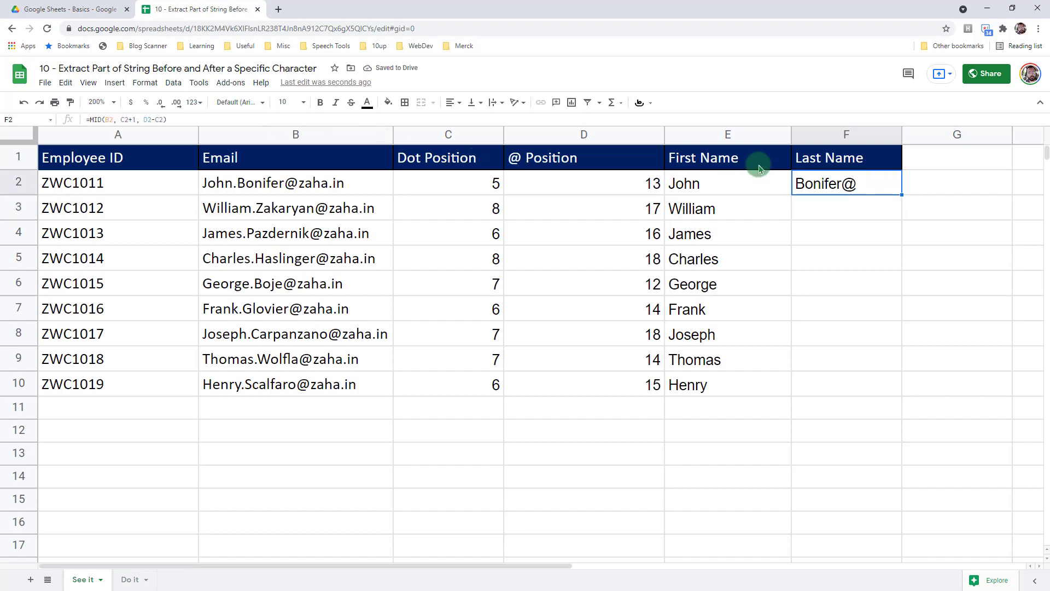
left_click(179, 119)
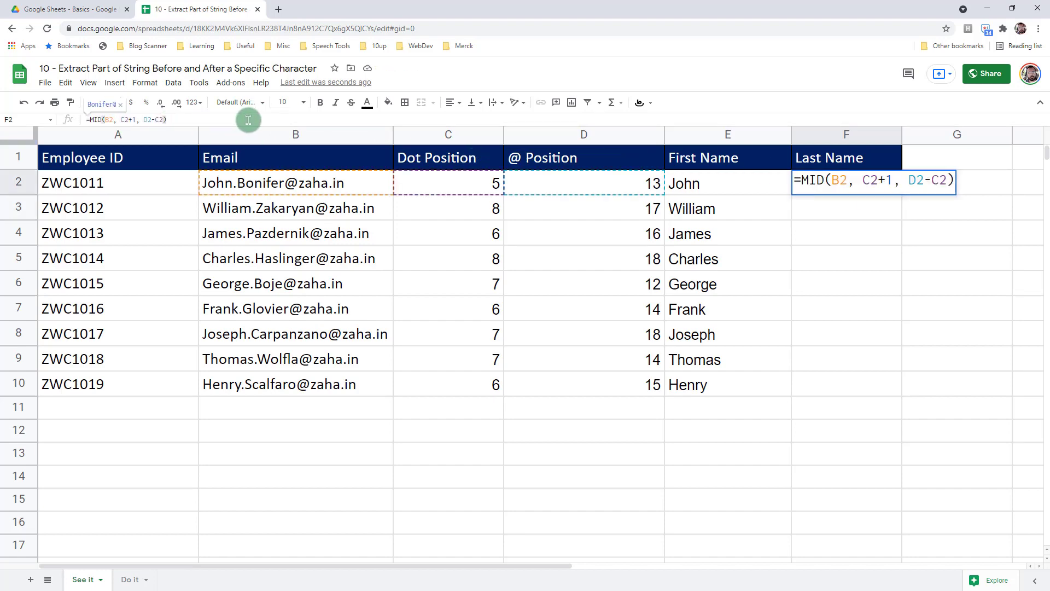
key("BackSpace")
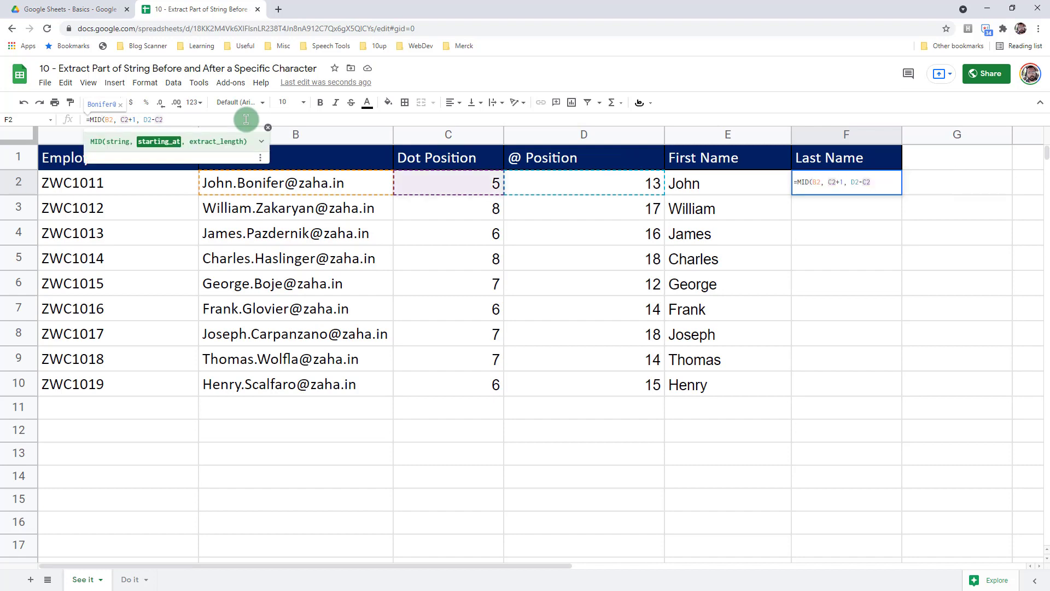
key("Return")
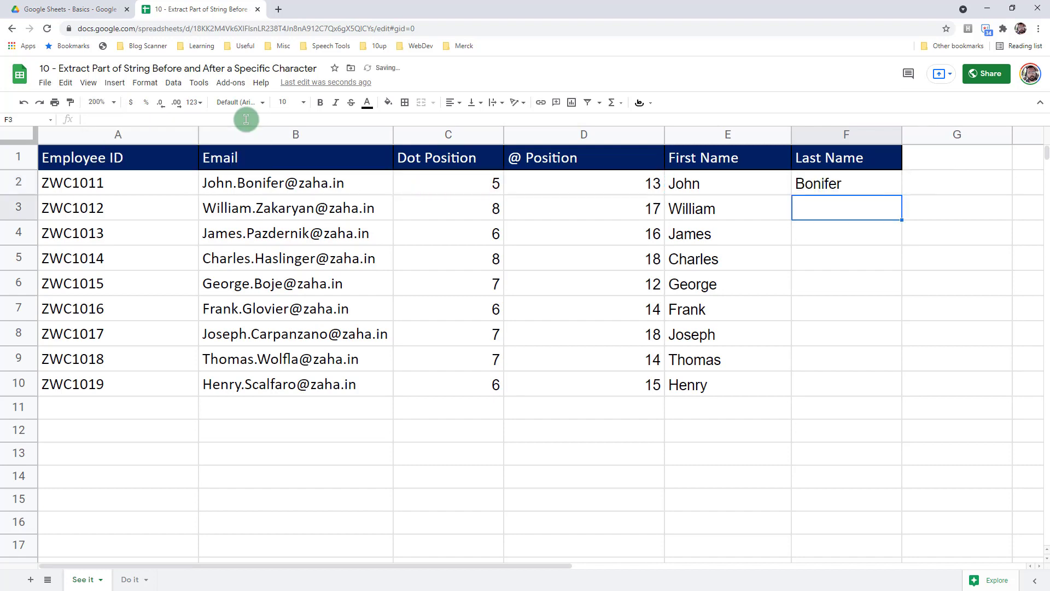
left_click(883, 184)
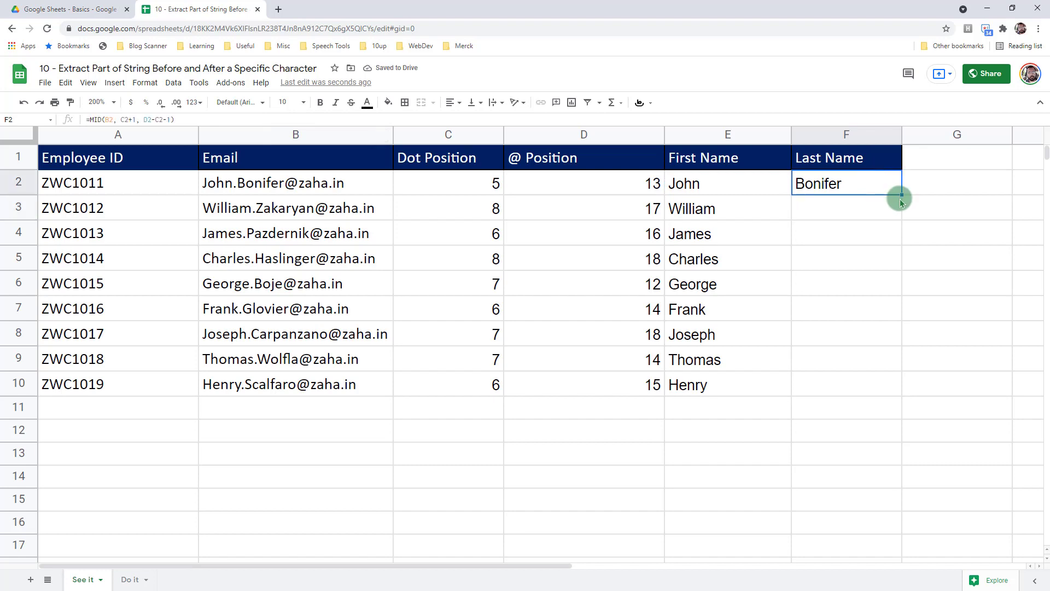
left_click_drag(900, 195, 901, 393)
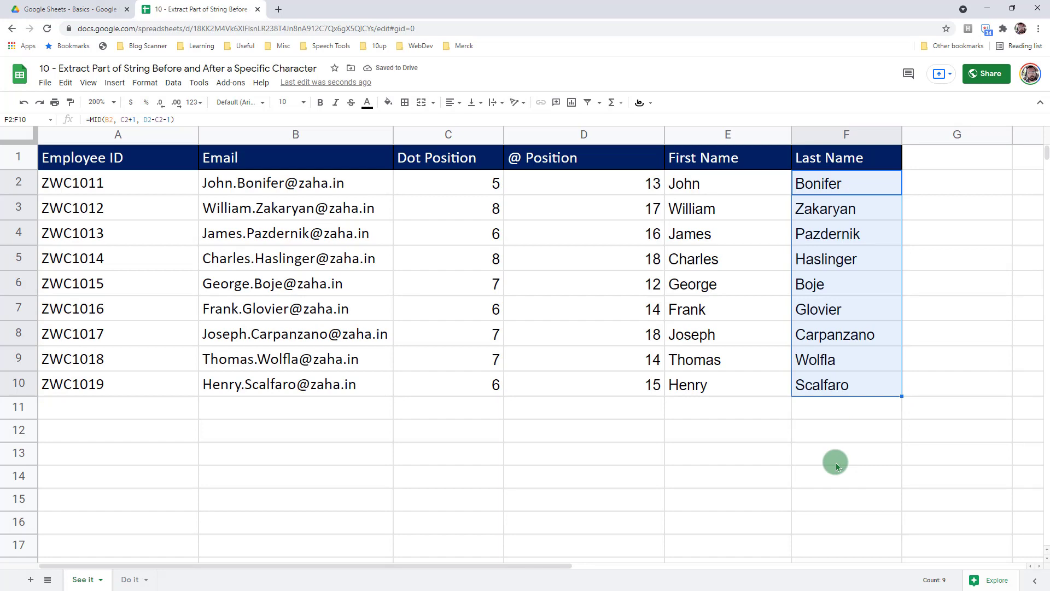
- Review the E2 and F2 formulas, then begin =LEFT(B2, FIND in G2
left_click(765, 187)
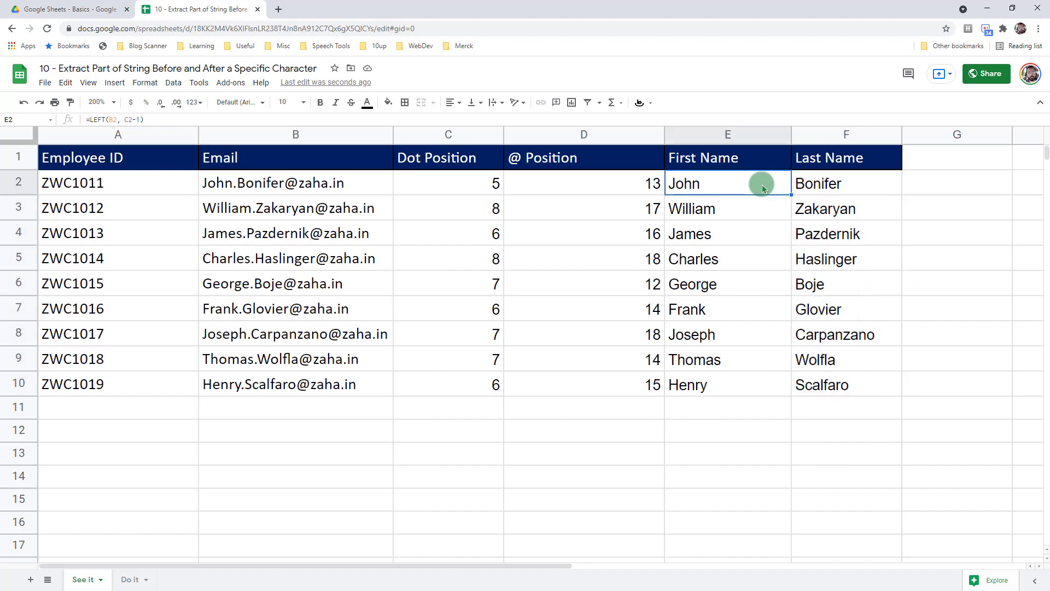
left_click(848, 183)
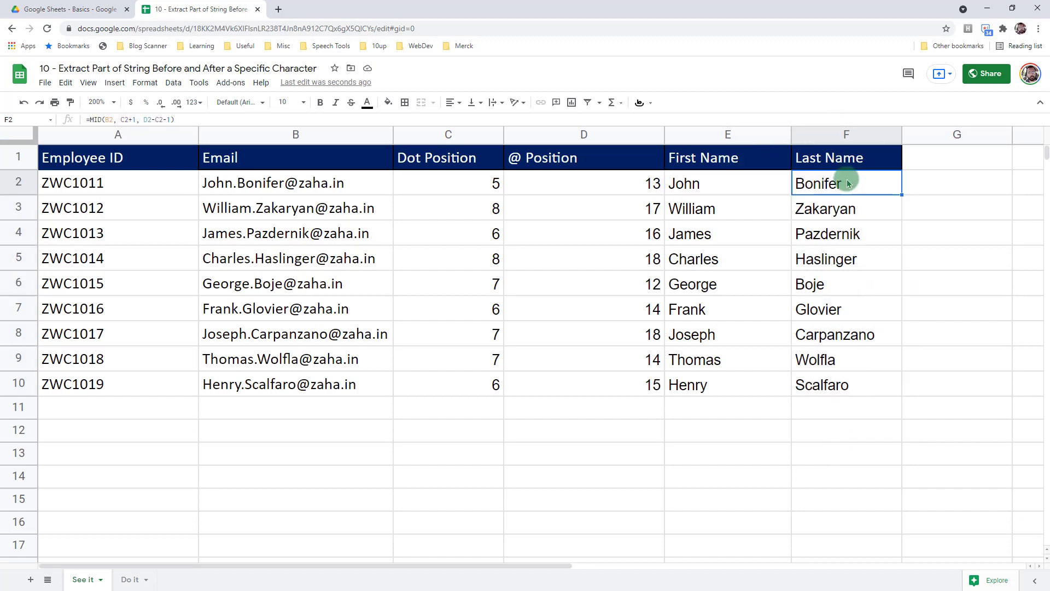
left_click(945, 182)
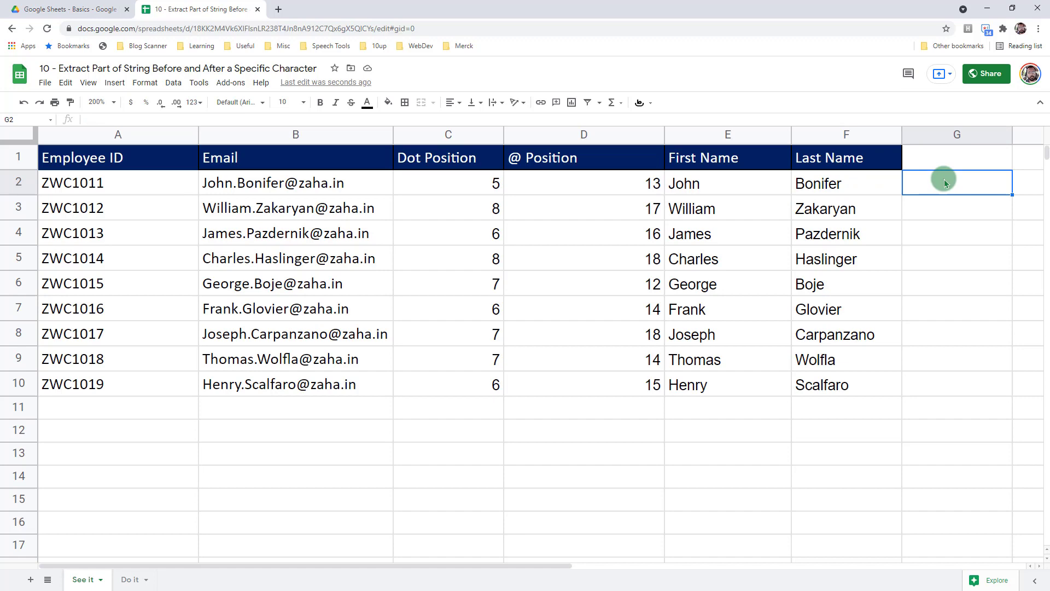
scroll(945, 182, "right", 3)
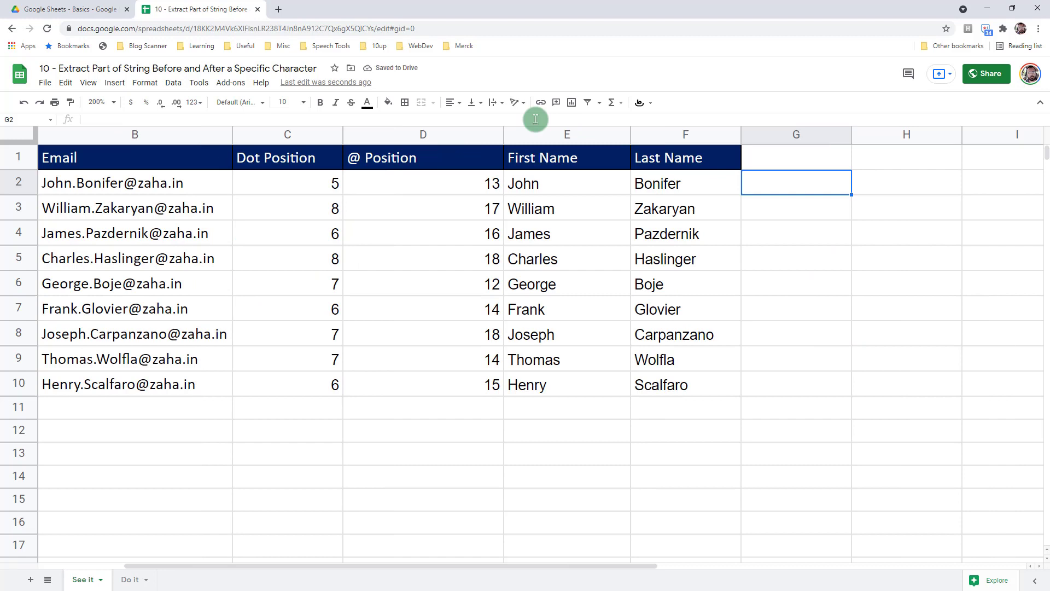
type("=lef")
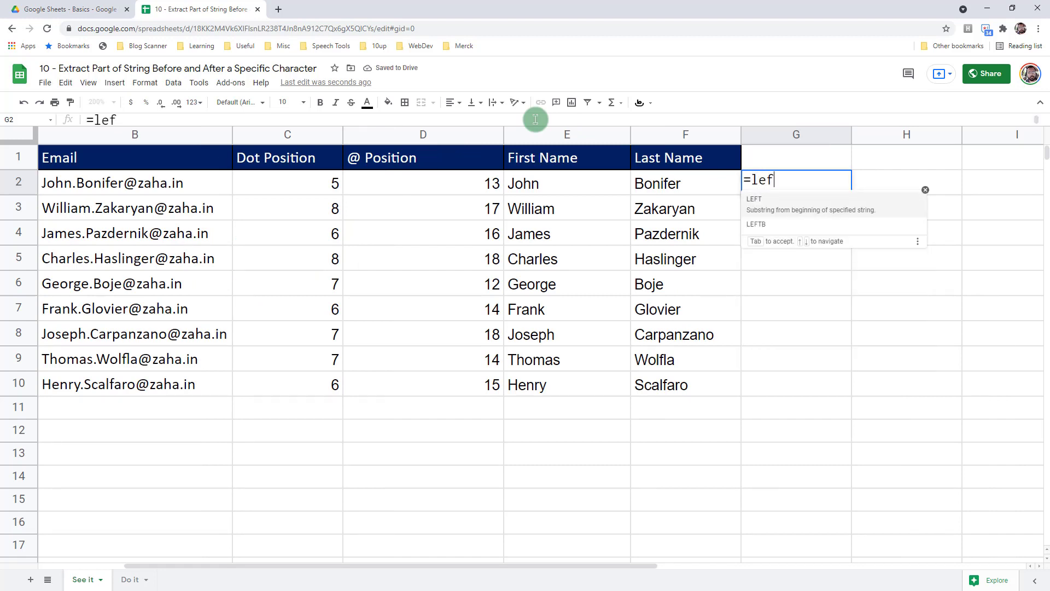
key("Tab")
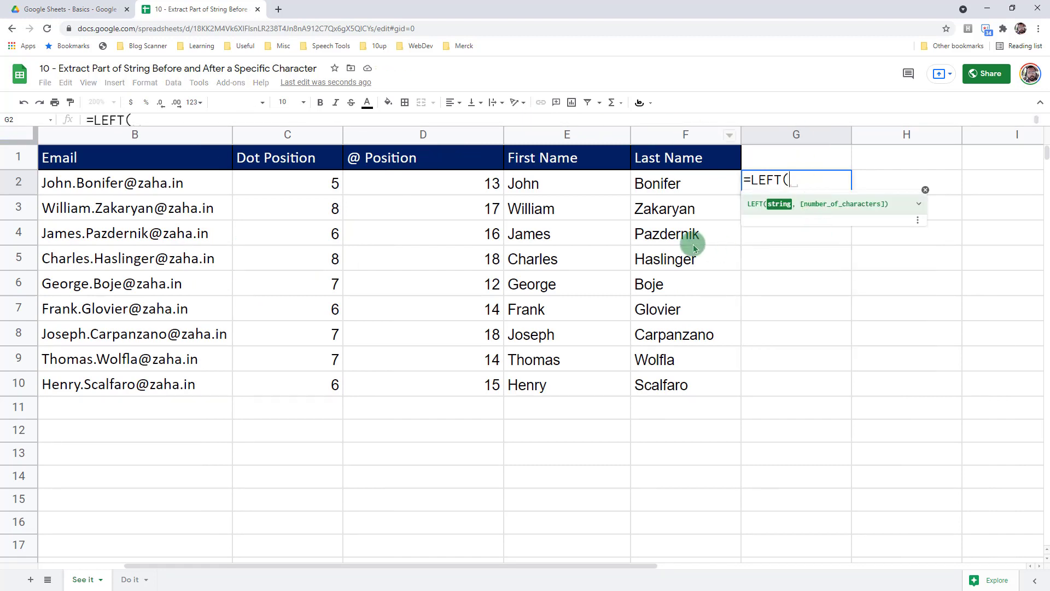
left_click(221, 182)
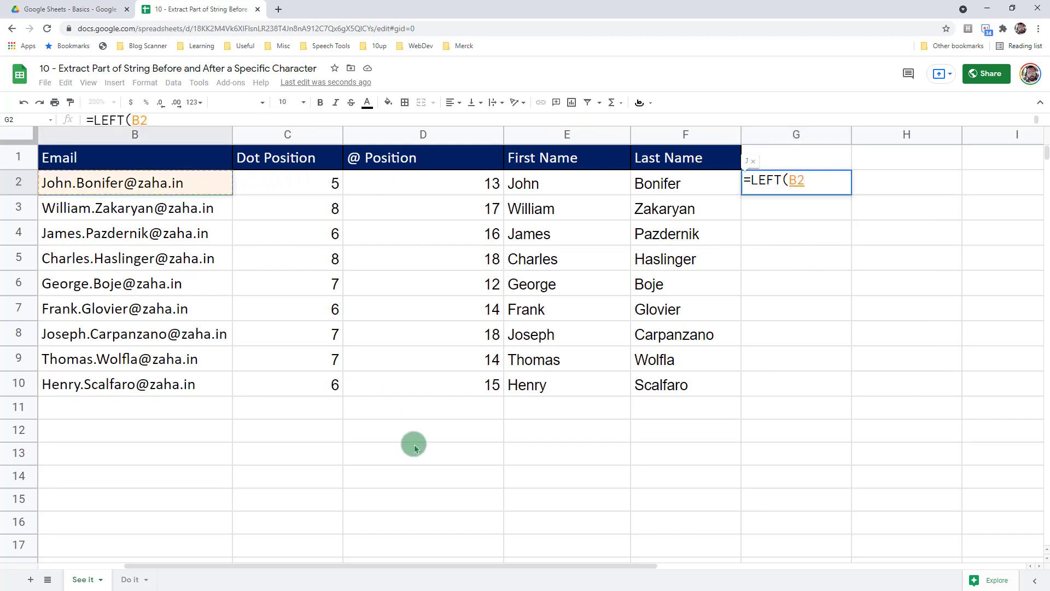
type(", ")
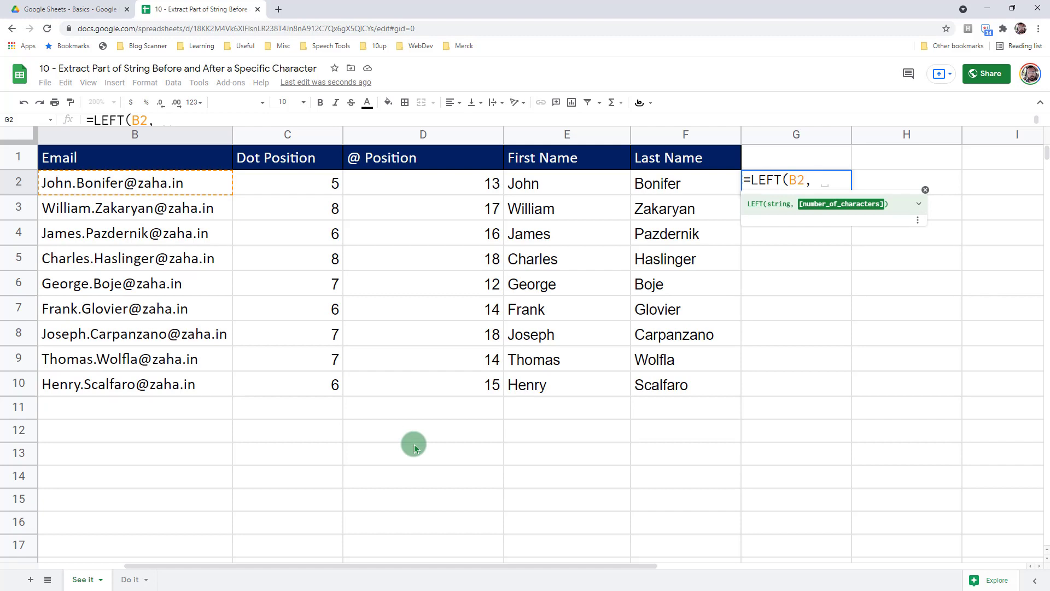
type("find")
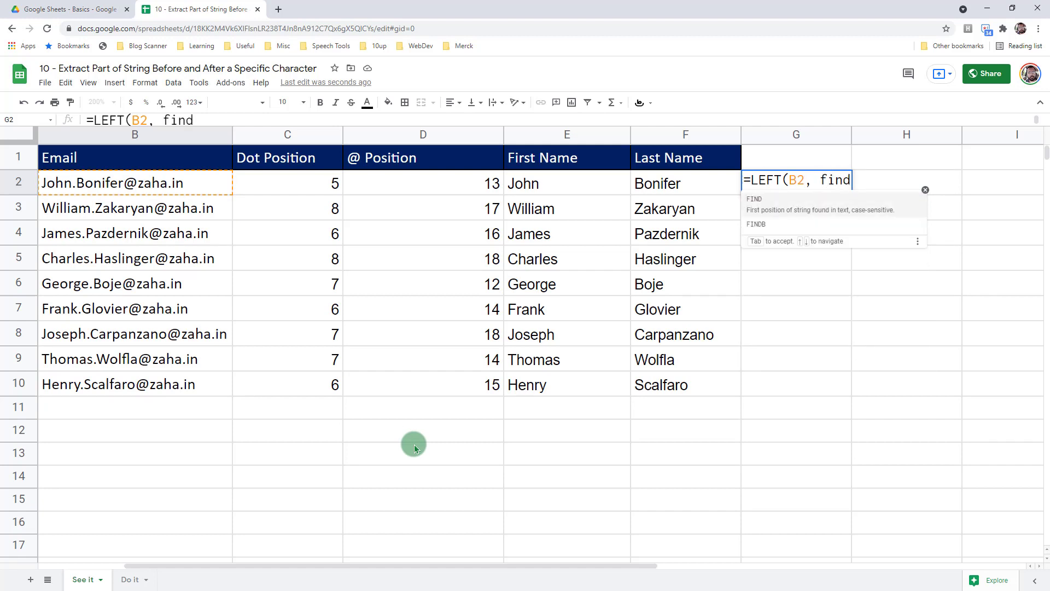
- Complete G2 as =LEFT(B2, FIND(".", B2)-1) and accept autofill for G3:G10
key("Tab")
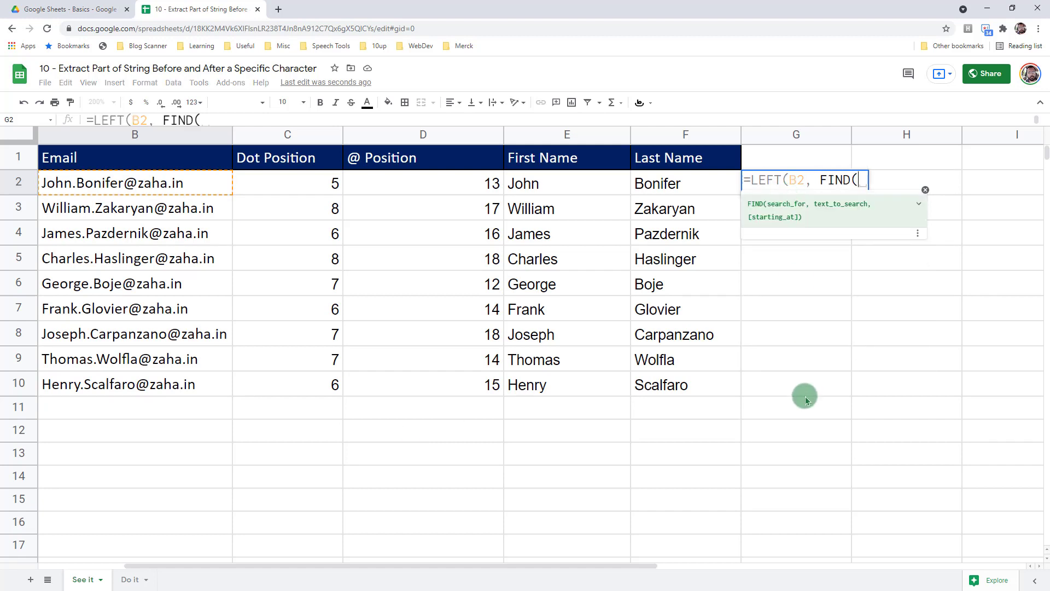
type("\".")
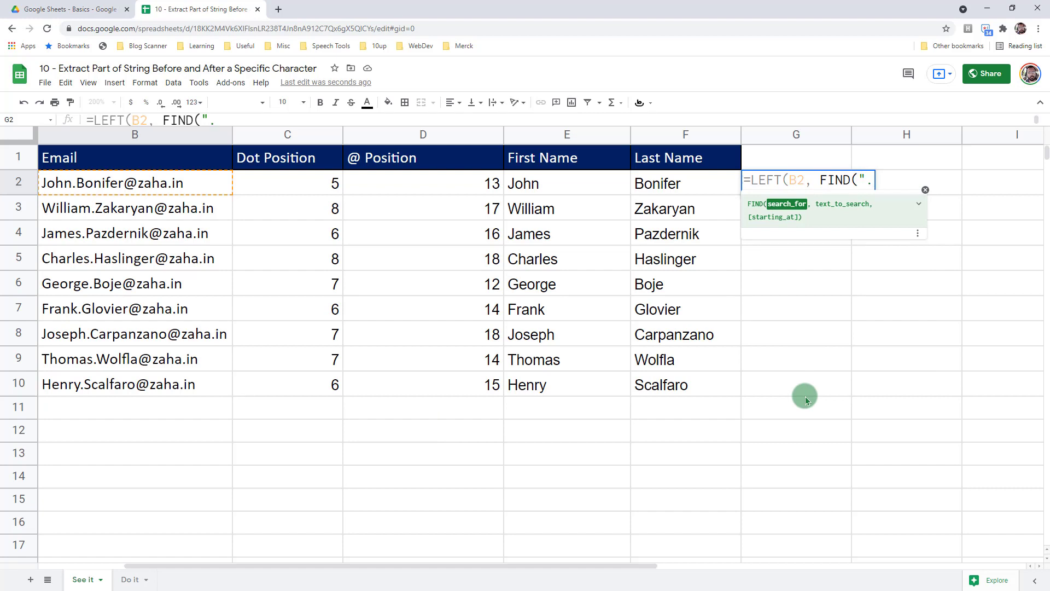
type("\",")
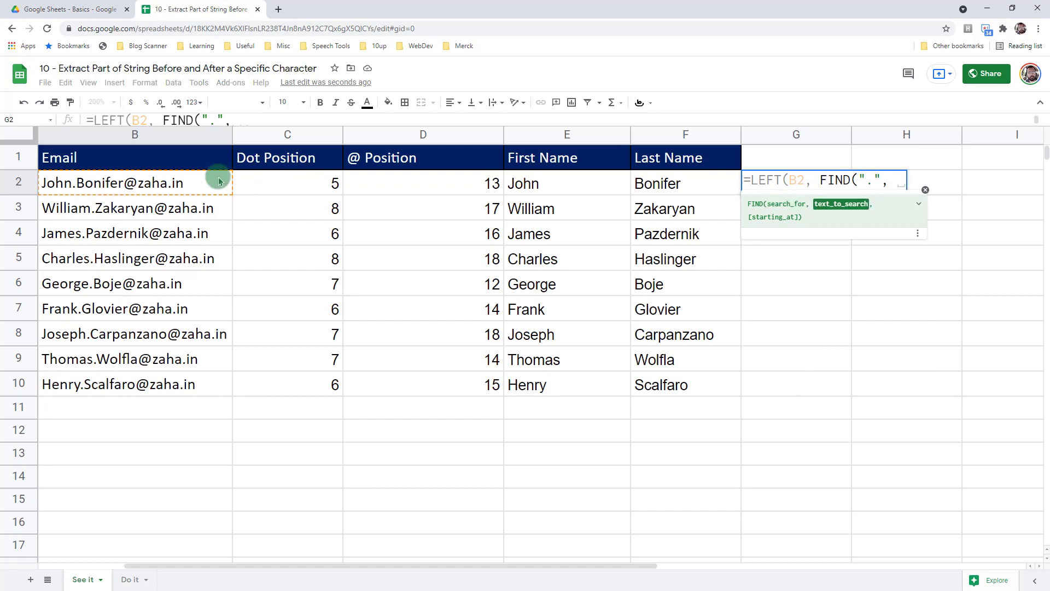
left_click(194, 184)
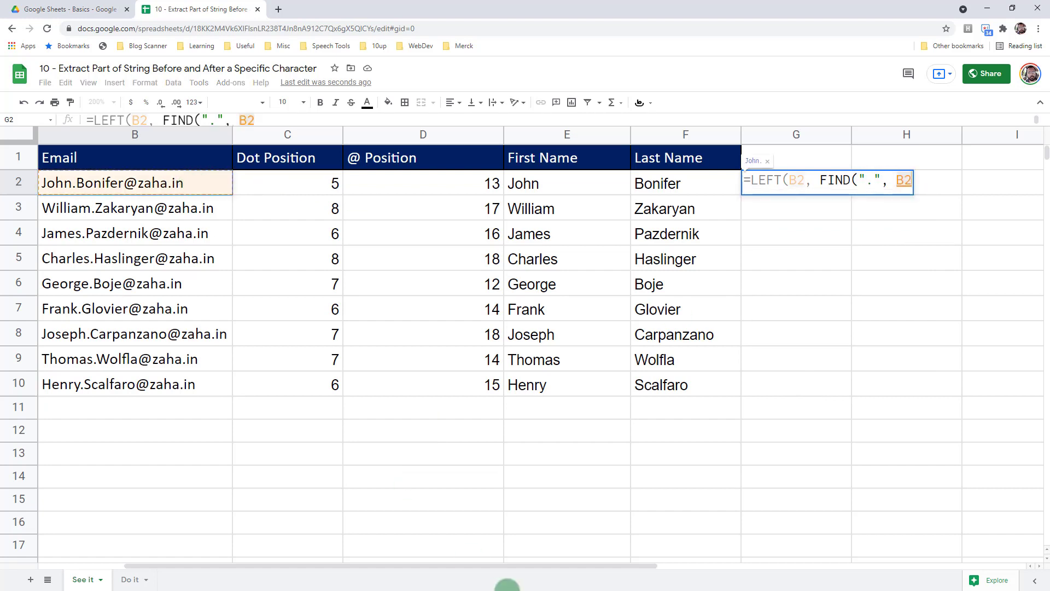
type(")")
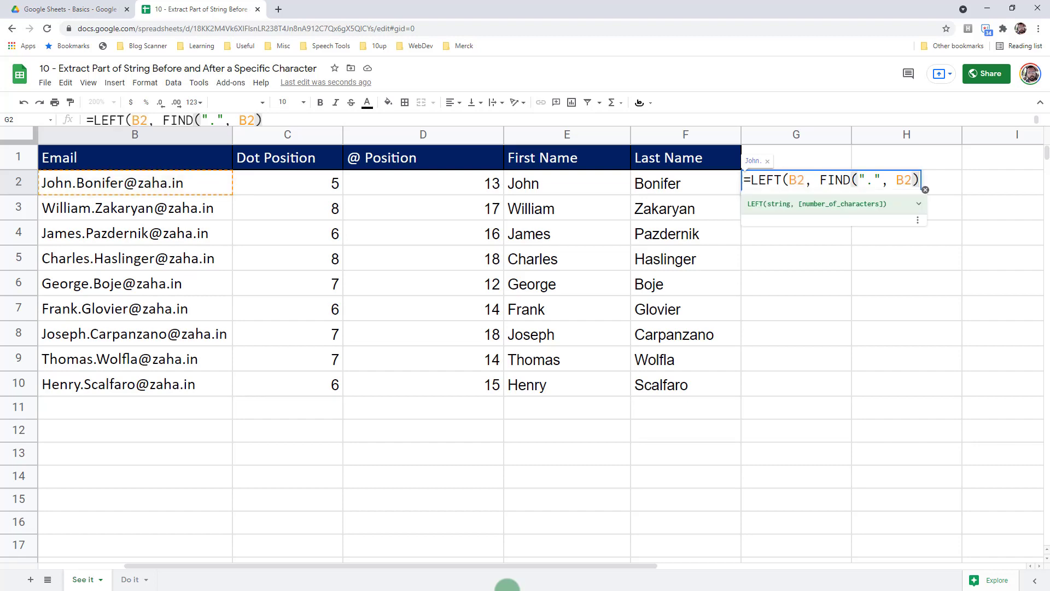
type("-1")
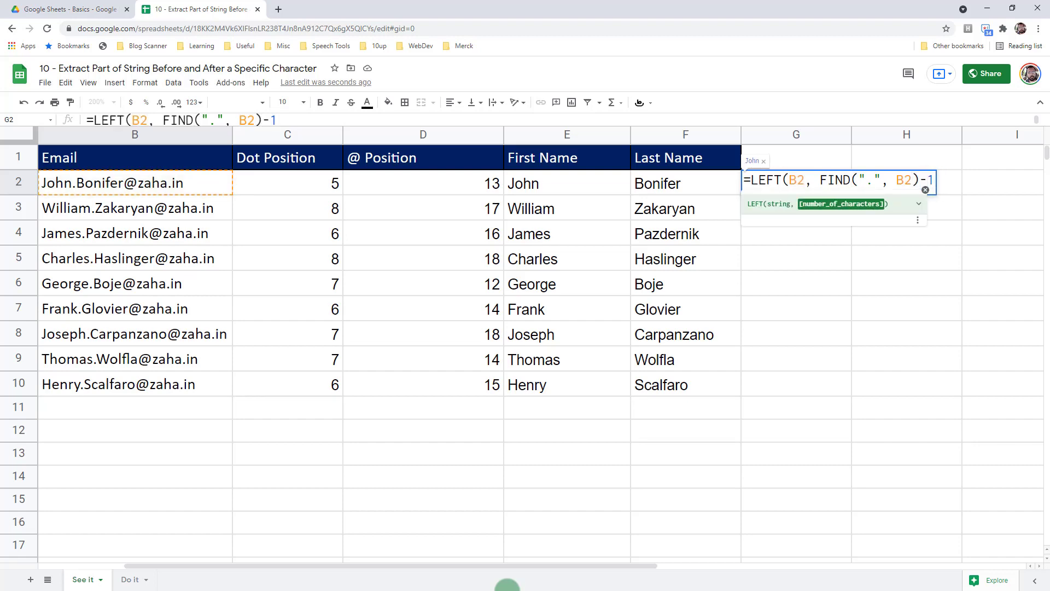
type(")")
key("Return")
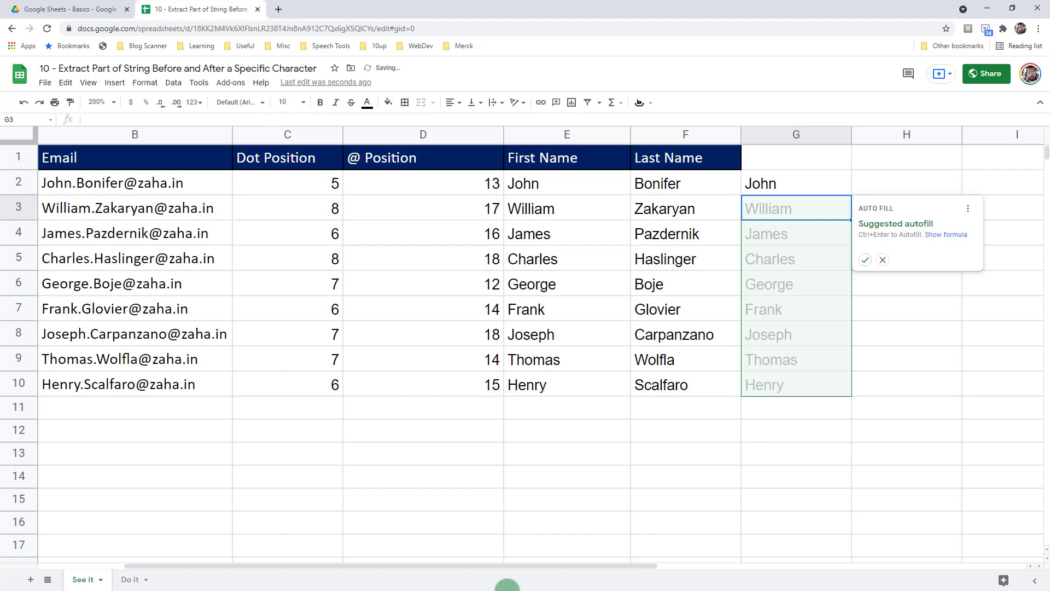
left_click(863, 259)
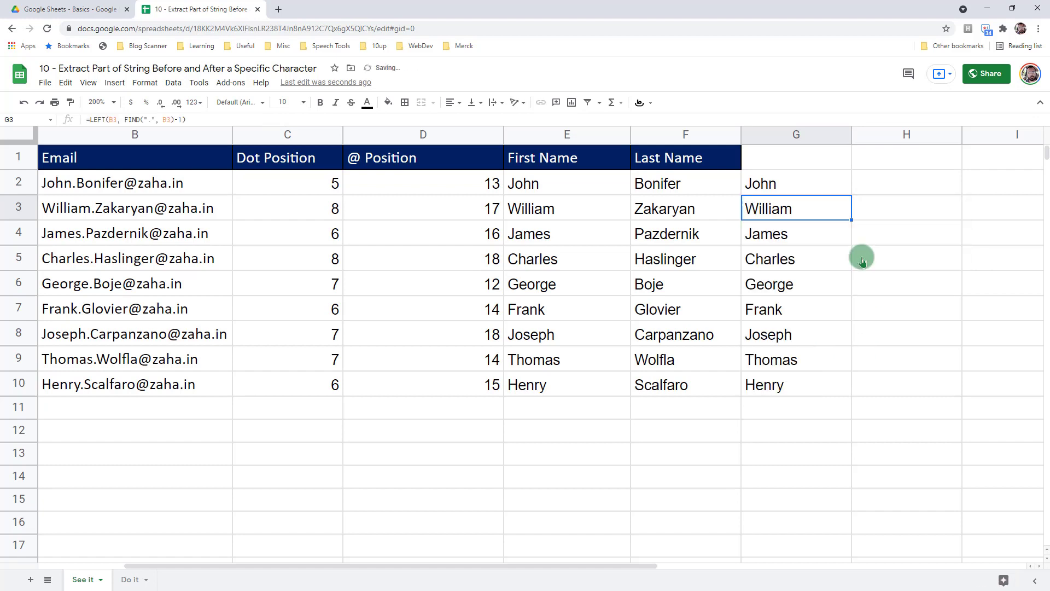
left_click(826, 191)
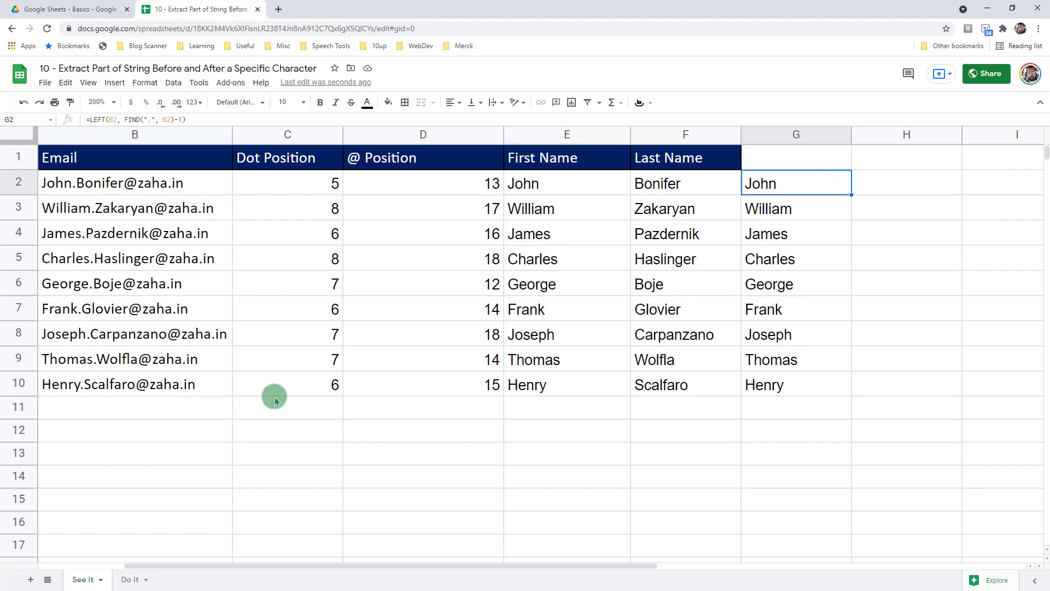
left_click(124, 581)
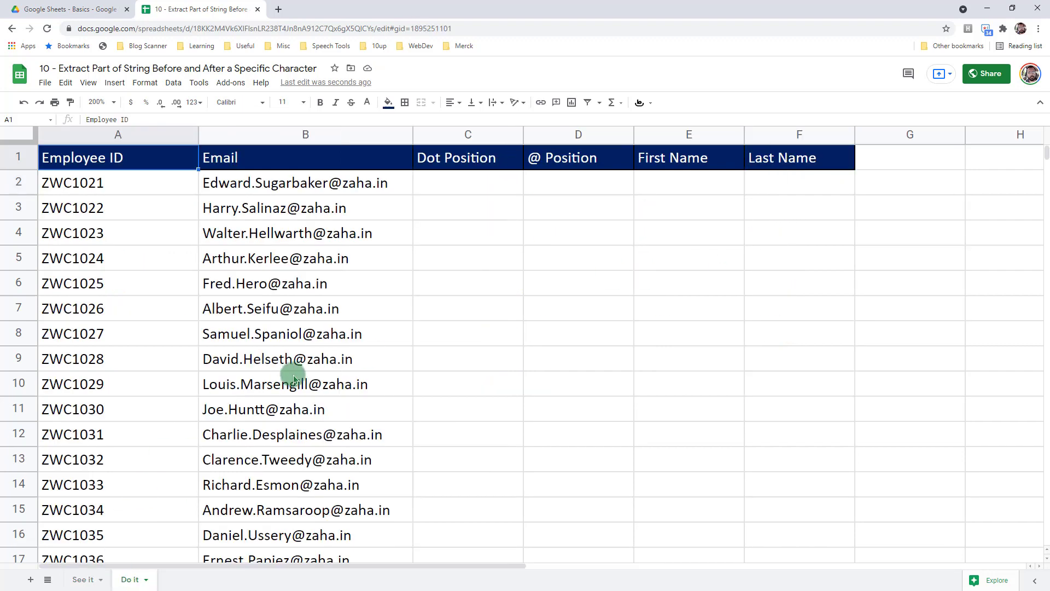
mouse_move(305, 377)
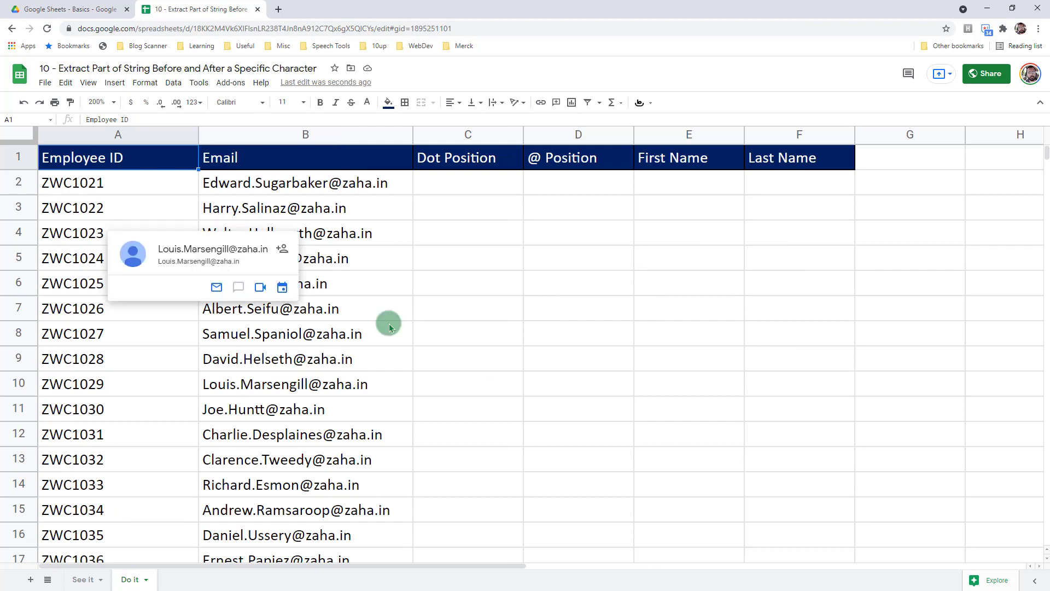